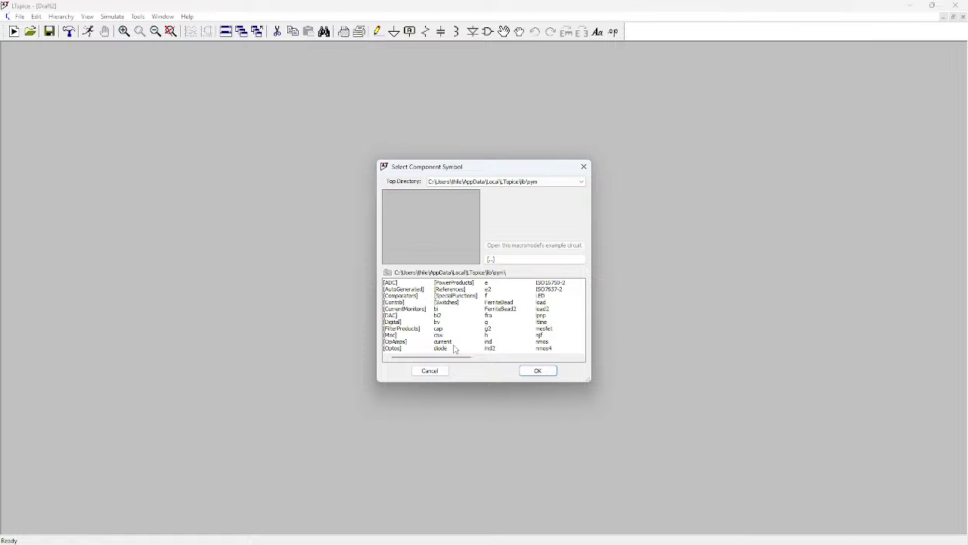
- Pick the npn symbol from the Select Component Symbol list
scroll(456, 349, right, 5)
scroll(457, 348, left, 4)
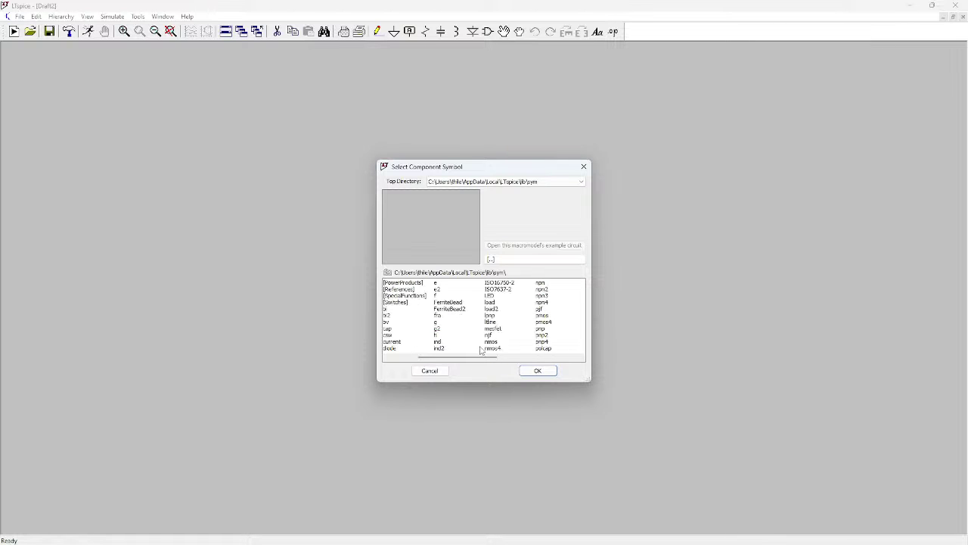
click(542, 285)
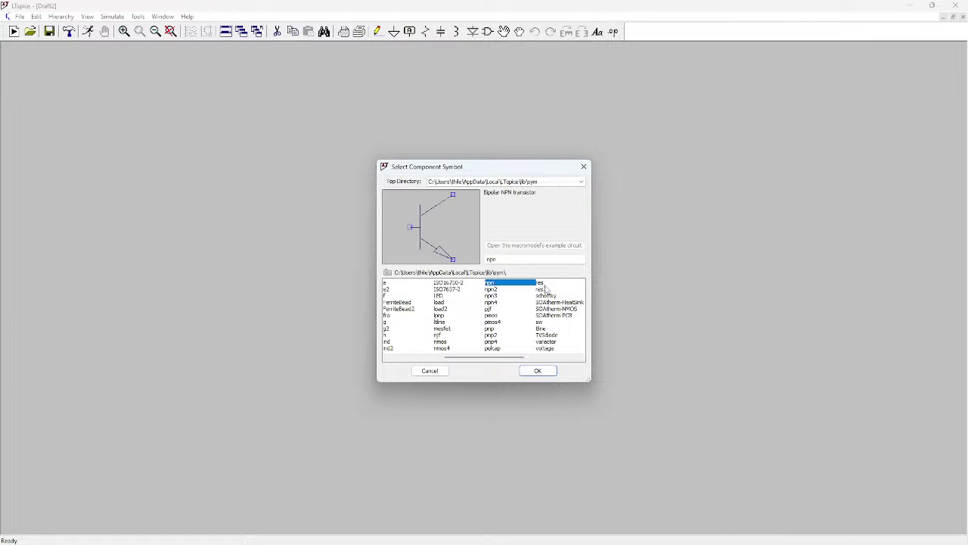
- Place NPN transistor Q1 on the schematic
click(538, 371)
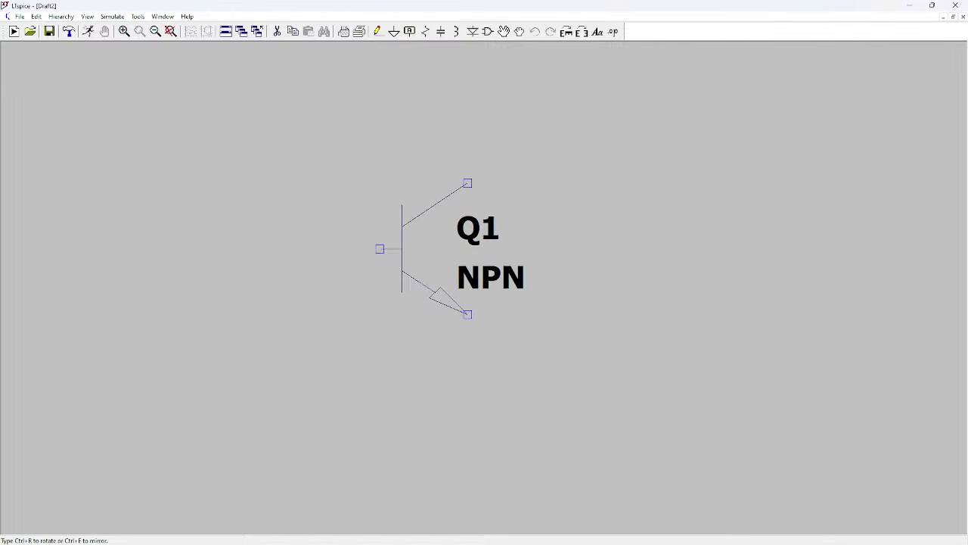
click(379, 205)
key(Escape)
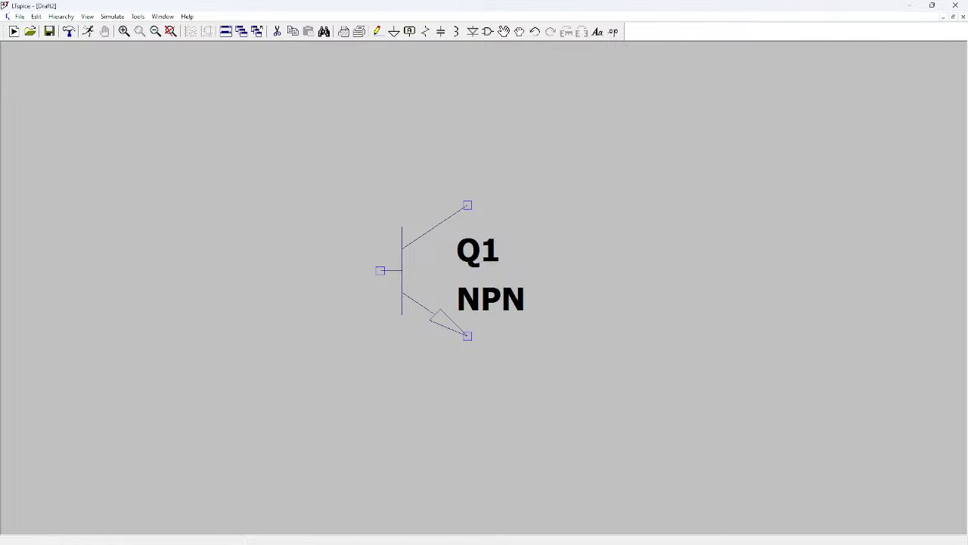
scroll(483, 285, down, 1)
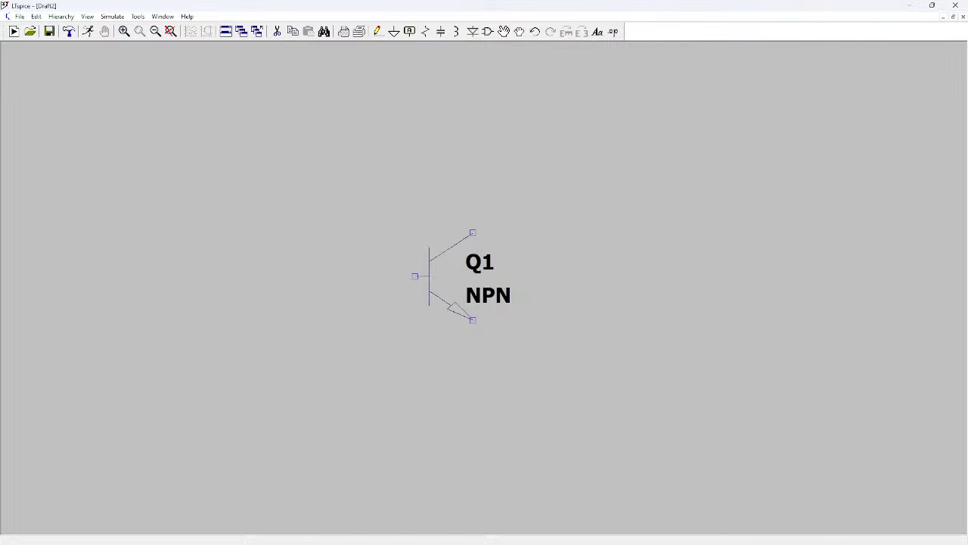
scroll(484, 288, down, 1)
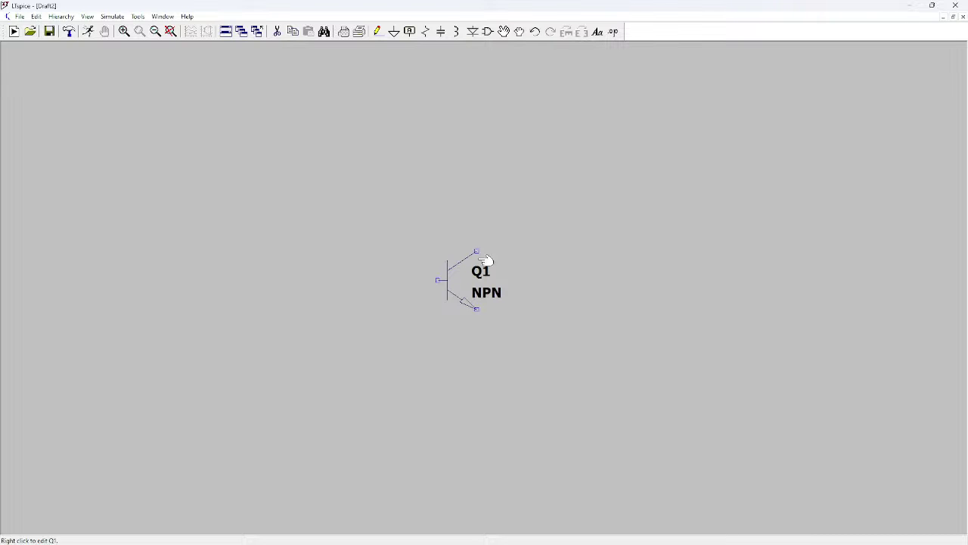
- Place inductor L1 above Q1, C1 right of L1, and horizontal C2 and C3 beside Q1
click(456, 31)
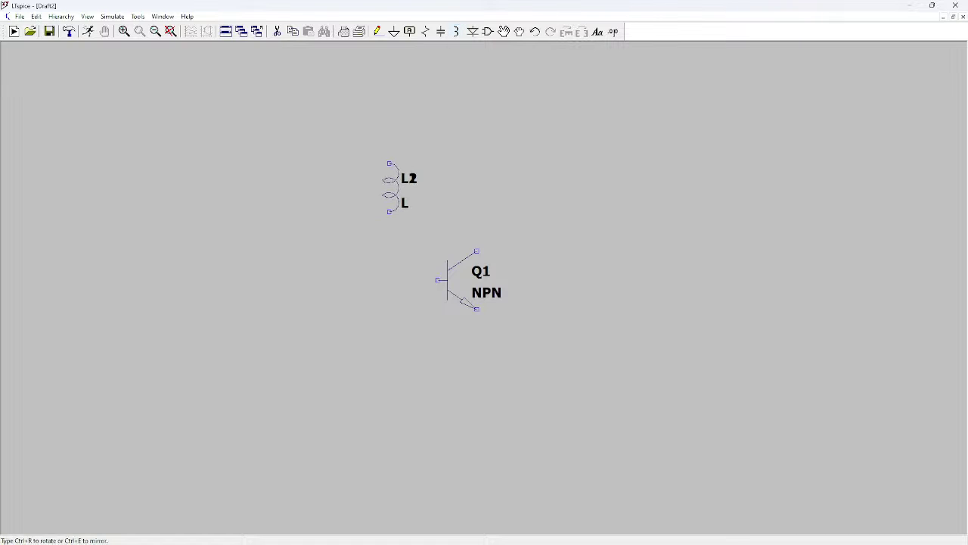
click(389, 163)
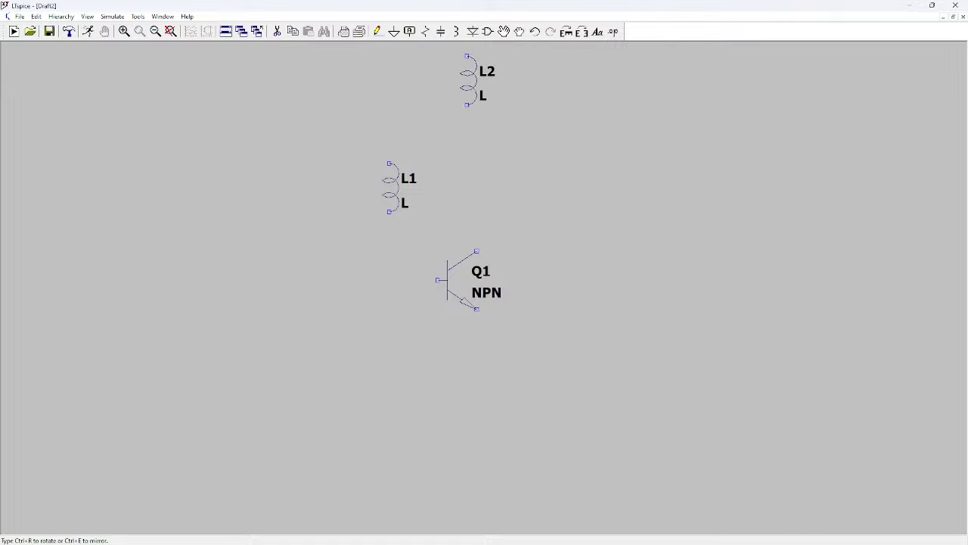
click(442, 31)
click(515, 172)
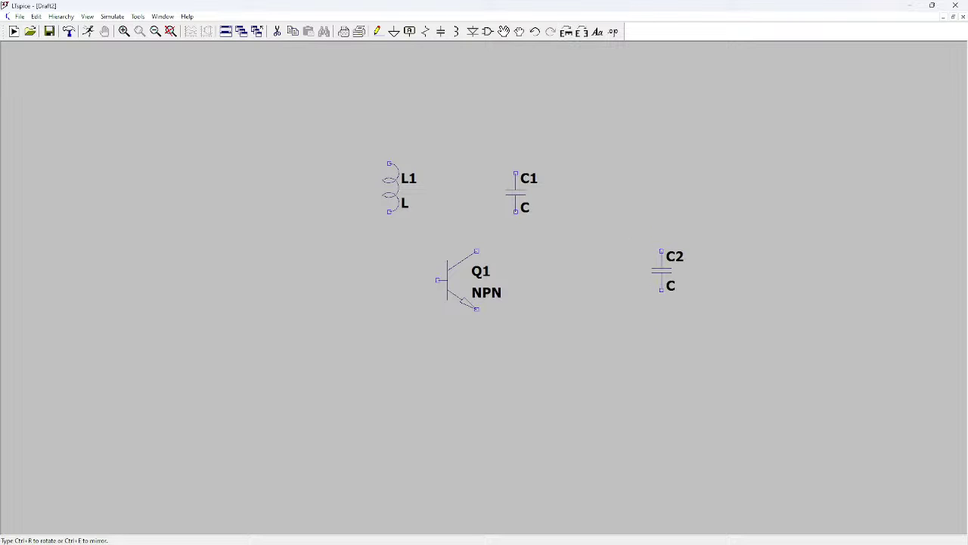
key(ctrl+r)
key(ctrl+r)
key(ctrl+r)
click(613, 250)
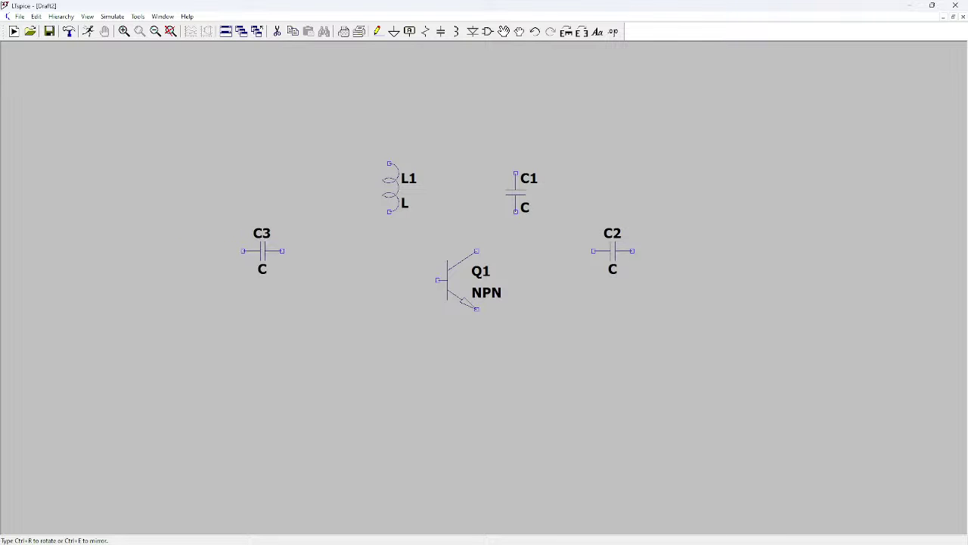
click(273, 250)
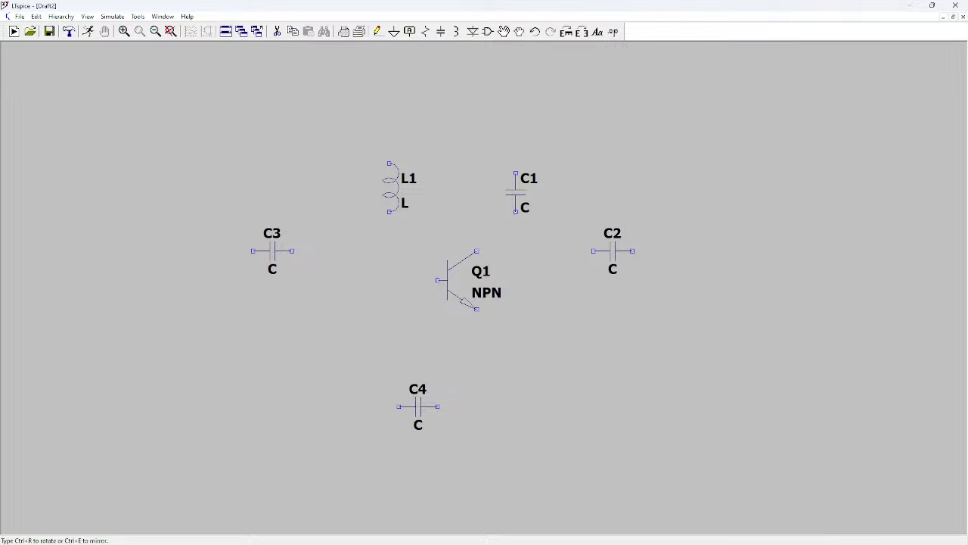
key(Escape)
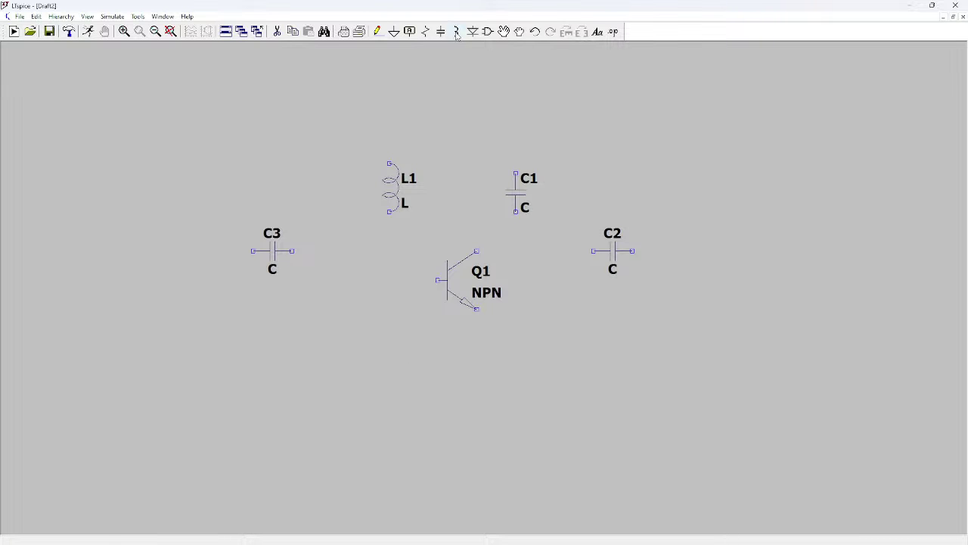
- Place resistor R1 below the transistor and R2 at the lower right
click(425, 31)
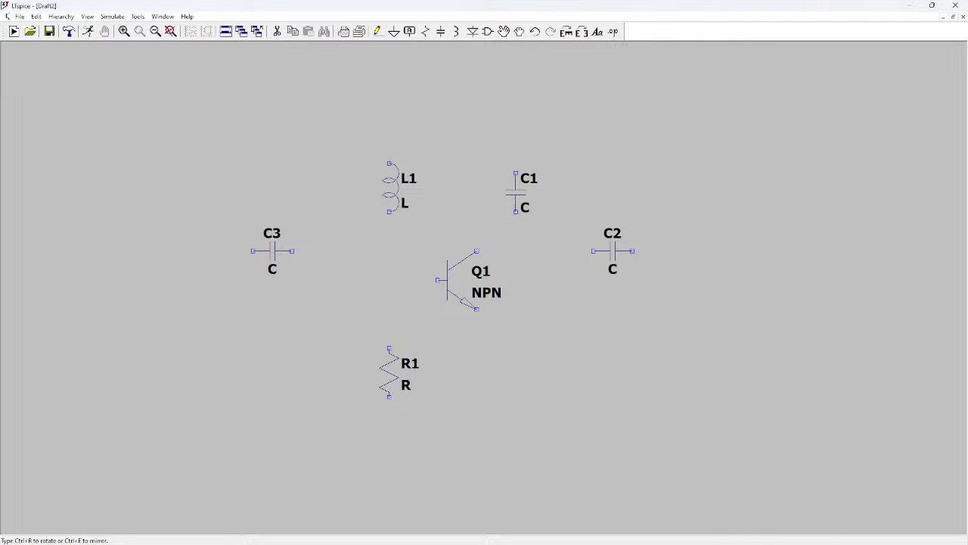
click(389, 370)
click(720, 332)
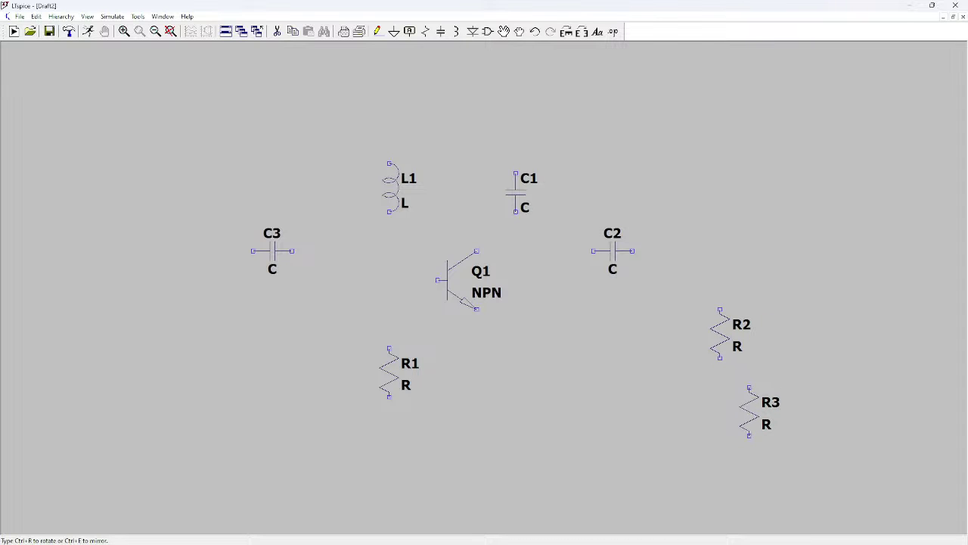
key(Escape)
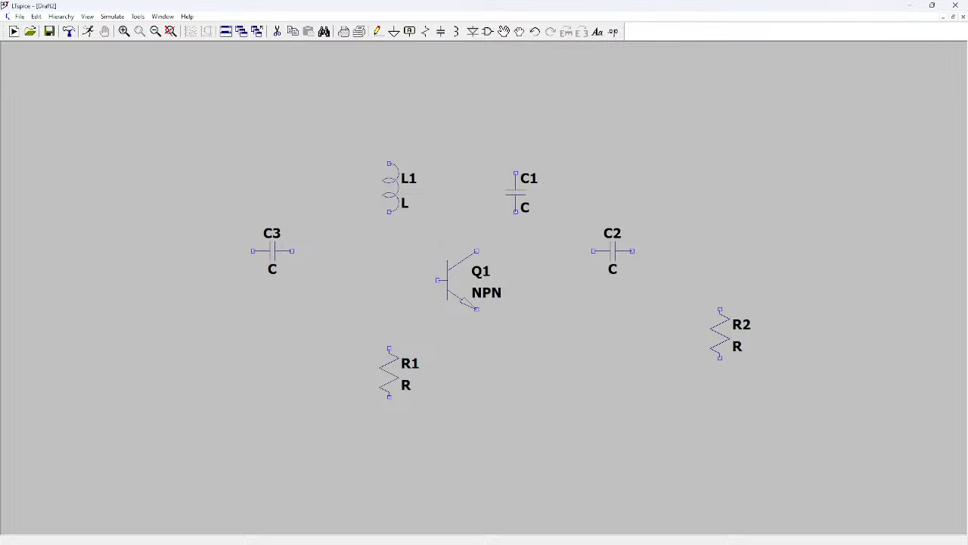
- Place voltage source V1 at the lower left of the schematic
click(488, 33)
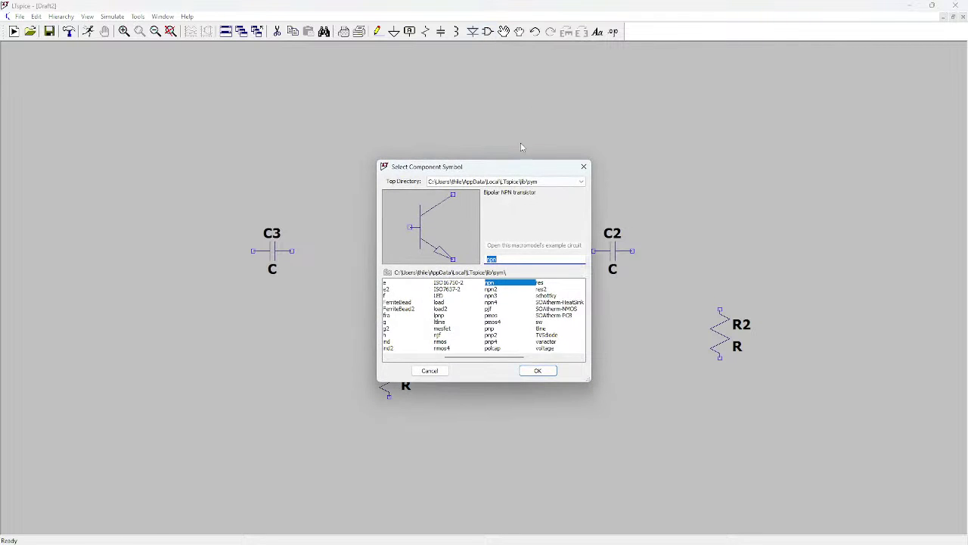
click(553, 350)
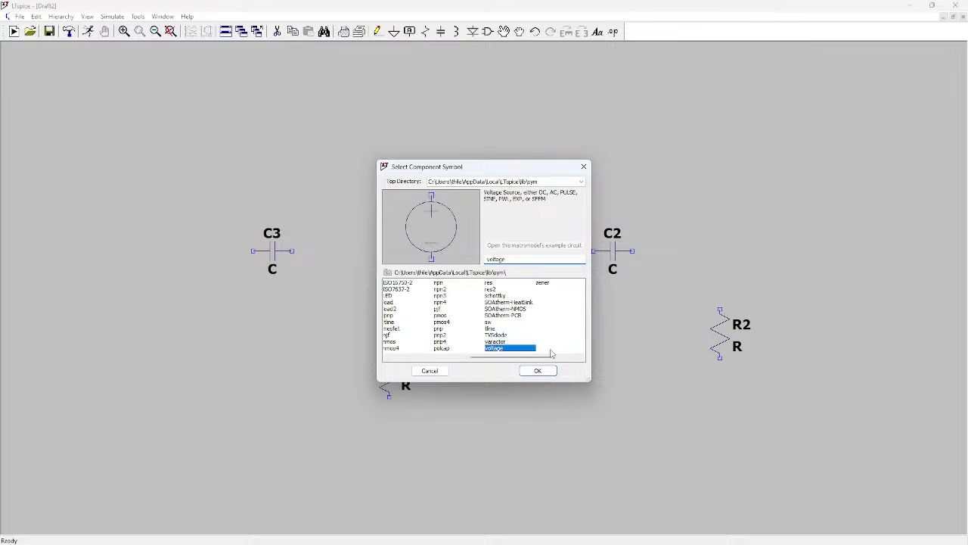
click(537, 370)
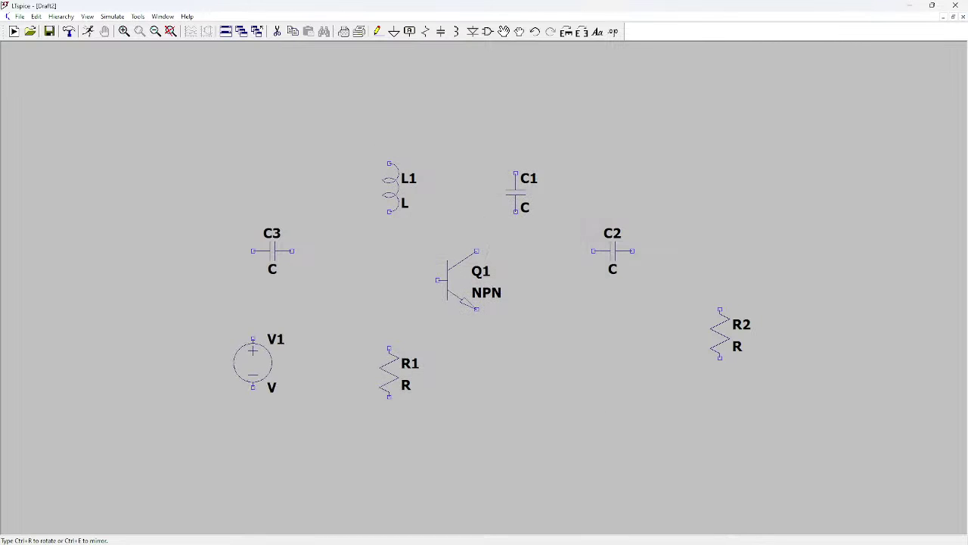
click(262, 371)
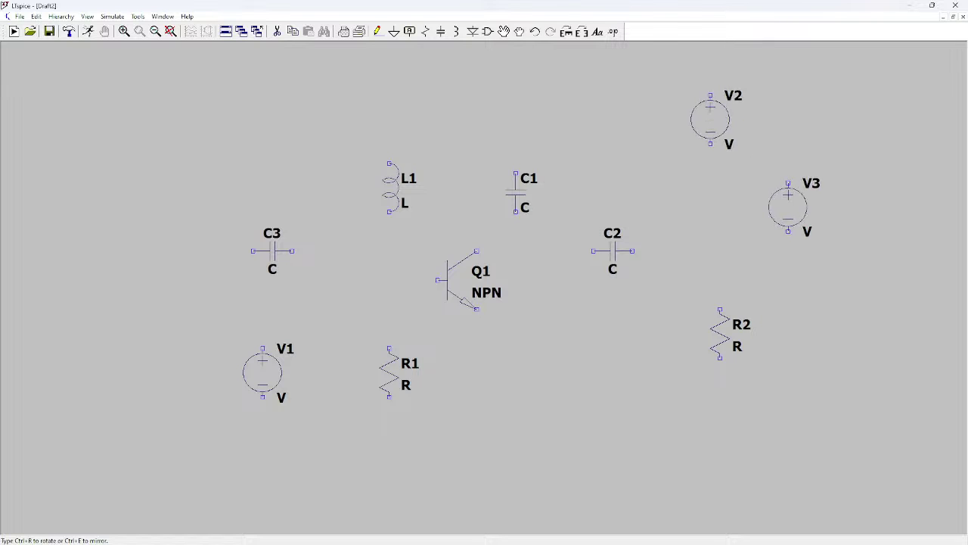
key(Escape)
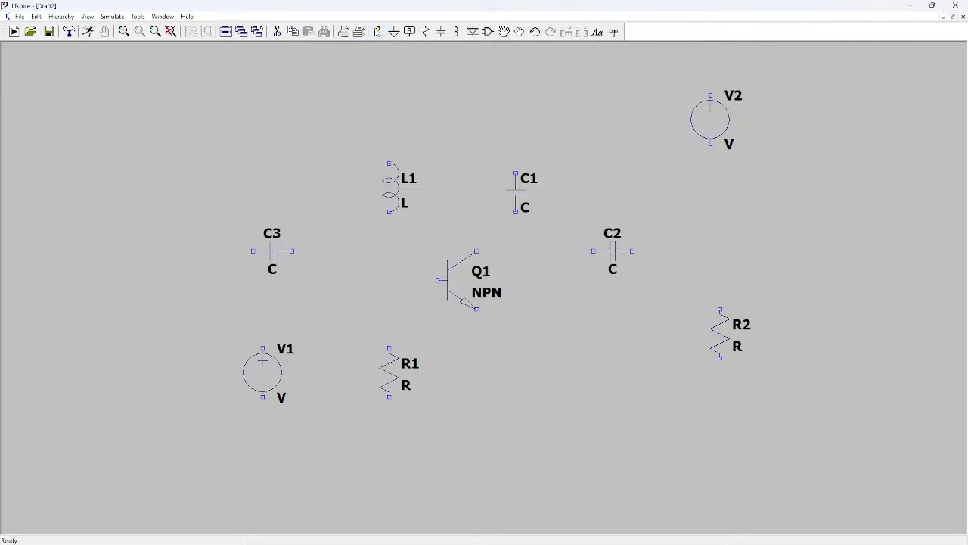
- Wire Q1's base to C3's right pin, and C3's left pin to V1's positive terminal
click(378, 31)
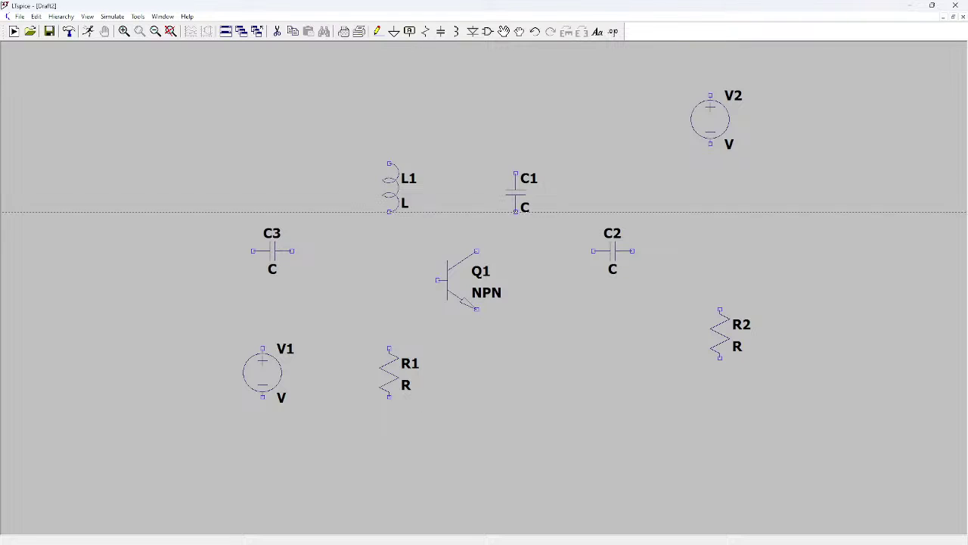
click(438, 280)
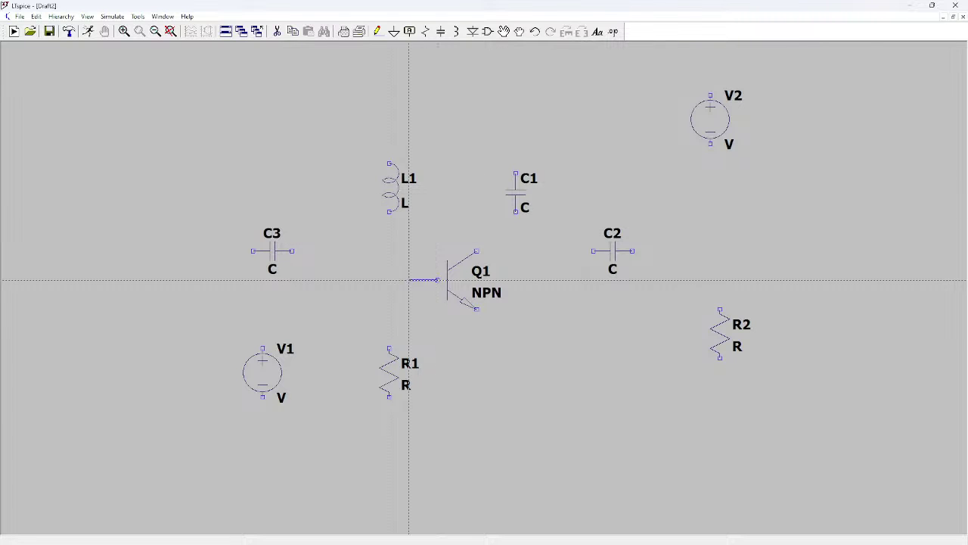
click(342, 251)
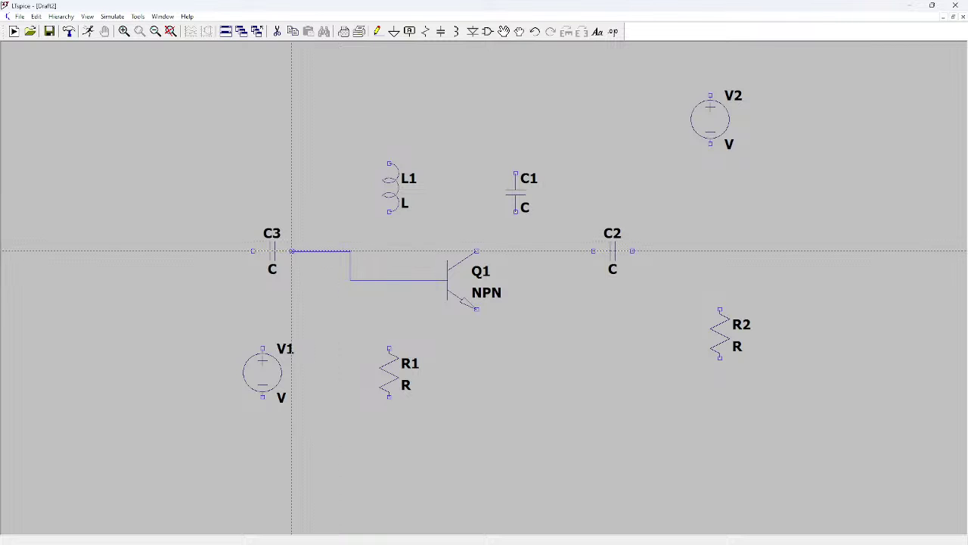
click(253, 250)
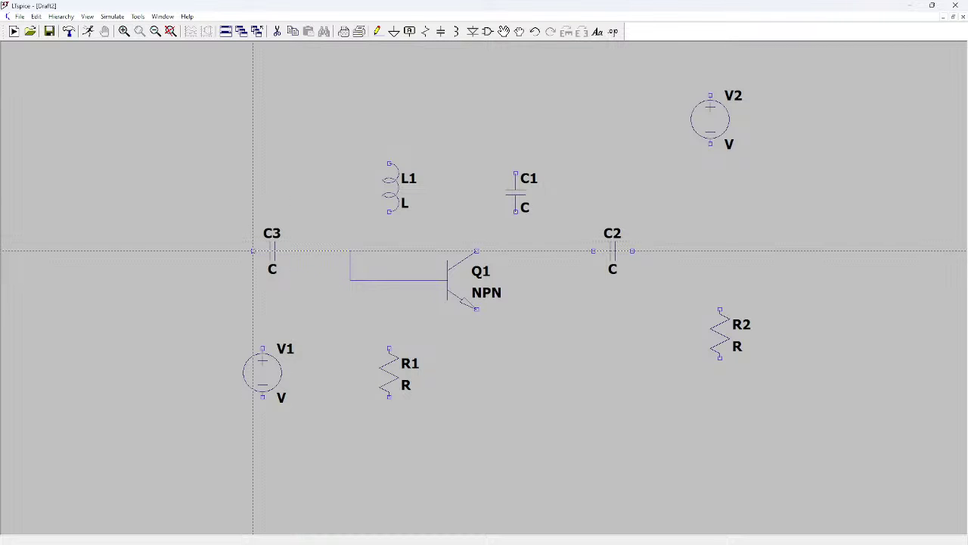
click(233, 251)
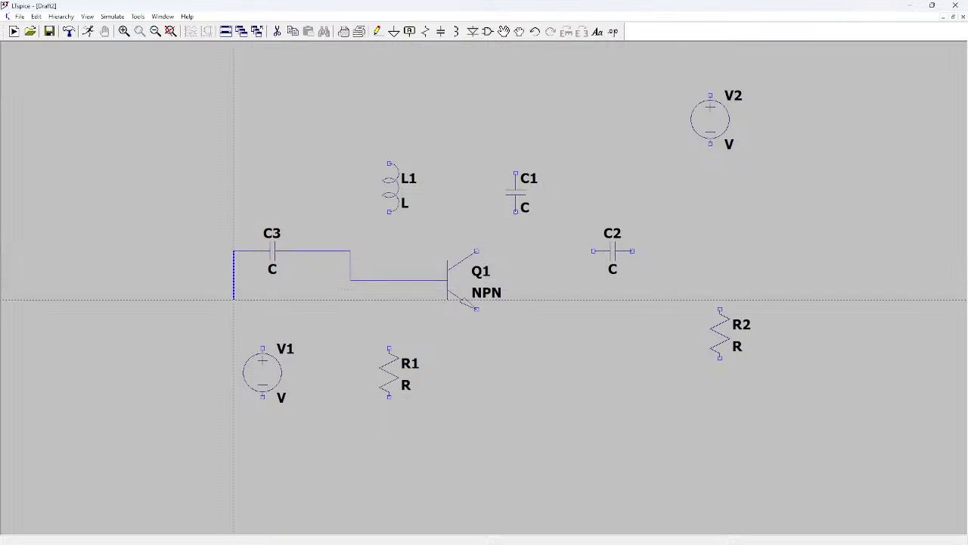
click(262, 300)
click(263, 350)
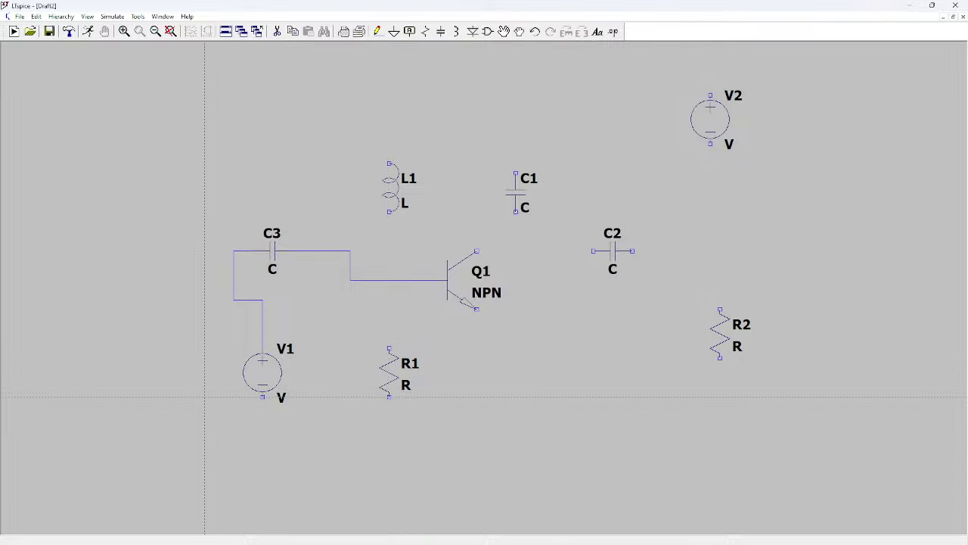
- Draw a lead down from V1's negative terminal, cancelling the unfinished wire
click(263, 396)
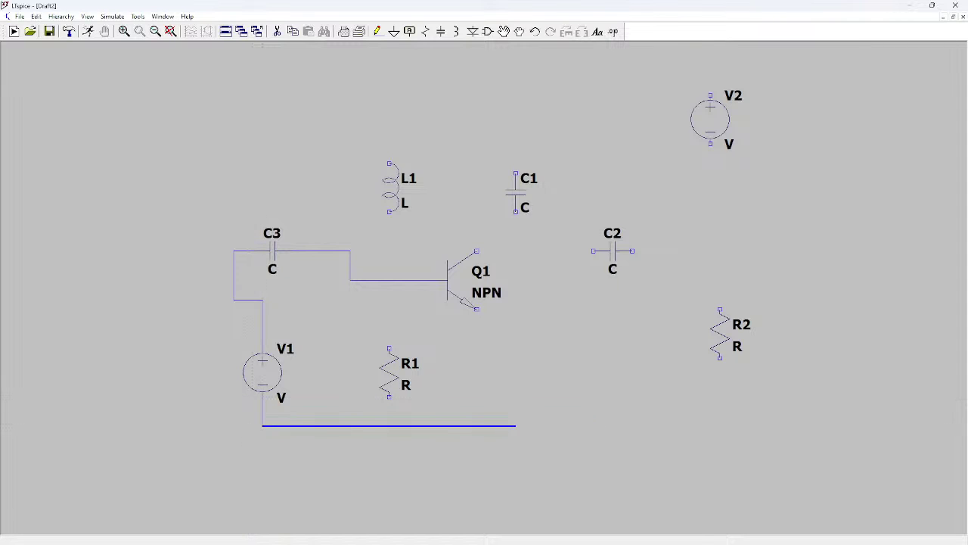
click(730, 425)
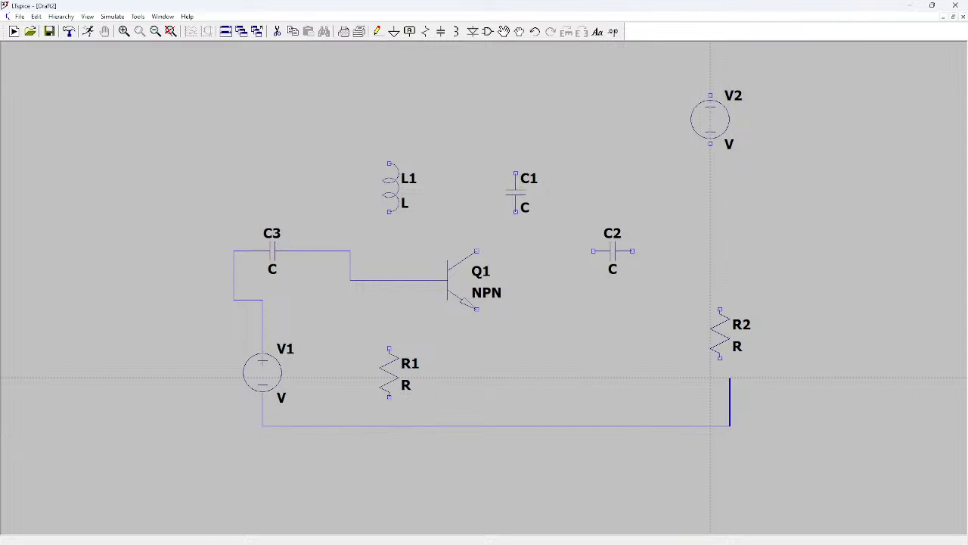
right_click(718, 423)
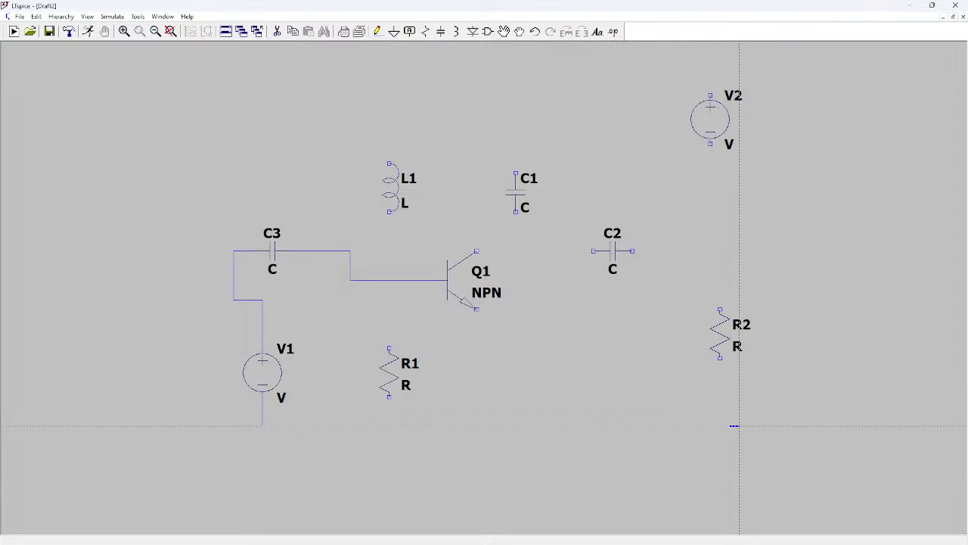
right_click(739, 425)
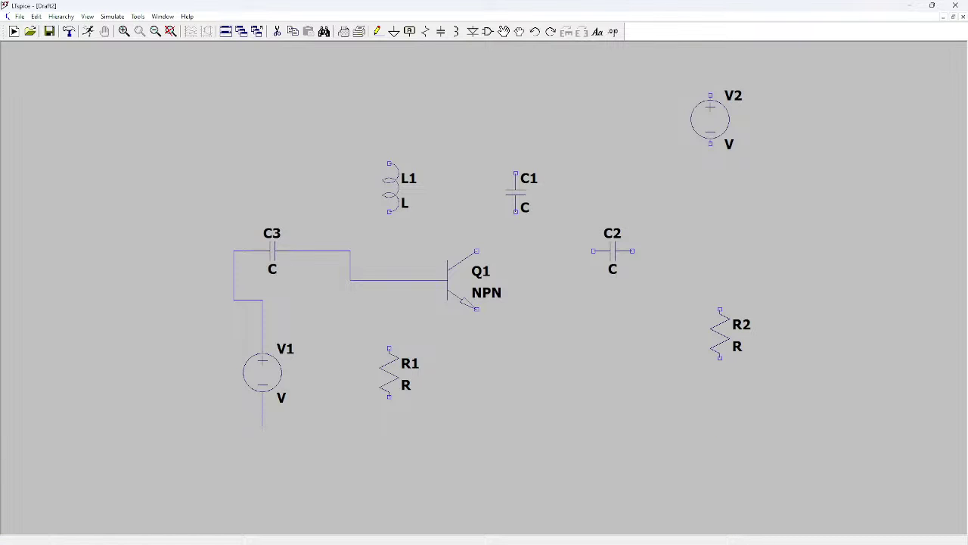
- Wire V1's return to R2, R2 to C2, and C2 to Q1's collector
click(376, 31)
click(263, 426)
click(720, 357)
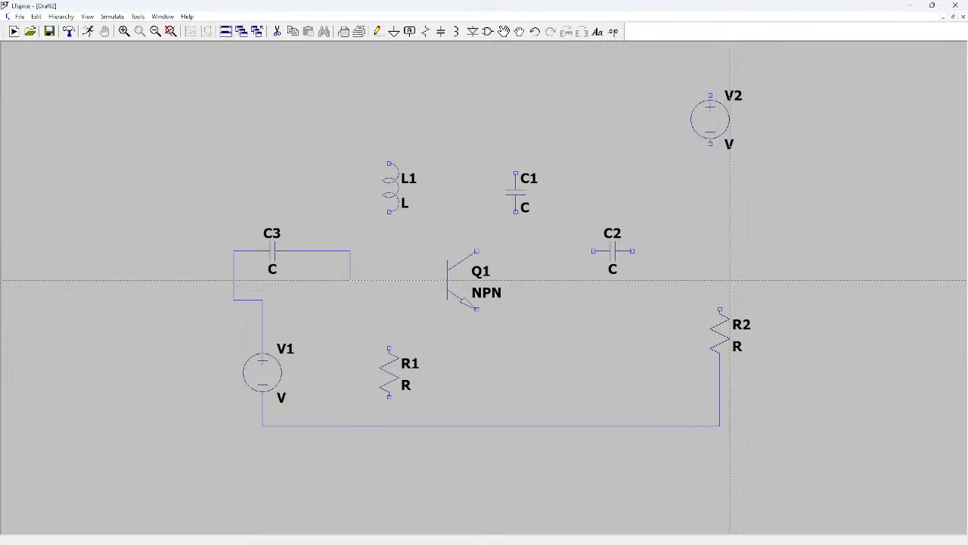
click(720, 310)
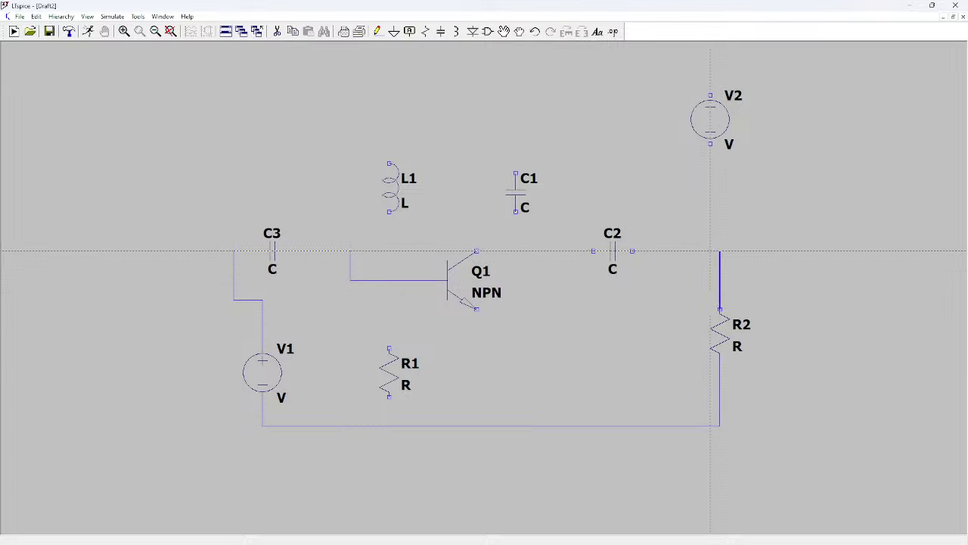
click(633, 250)
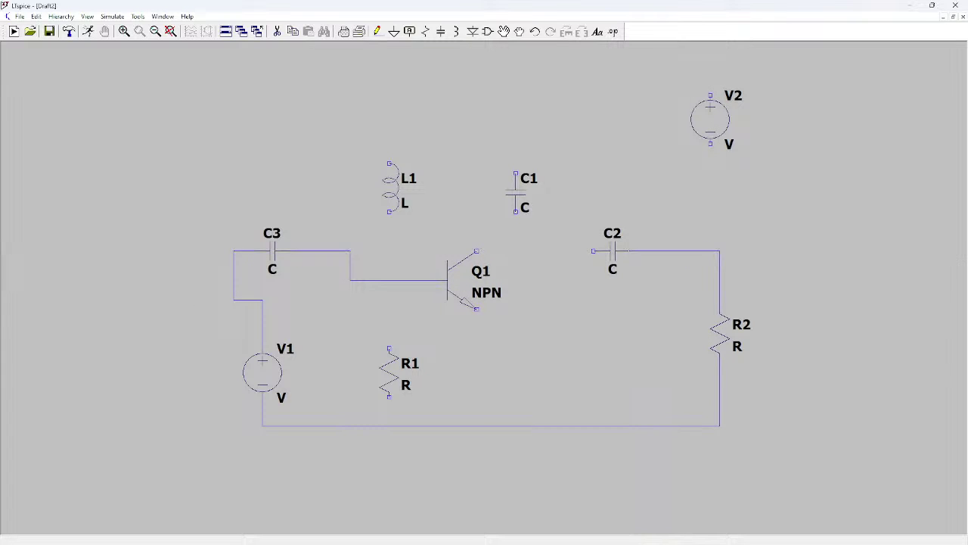
click(594, 251)
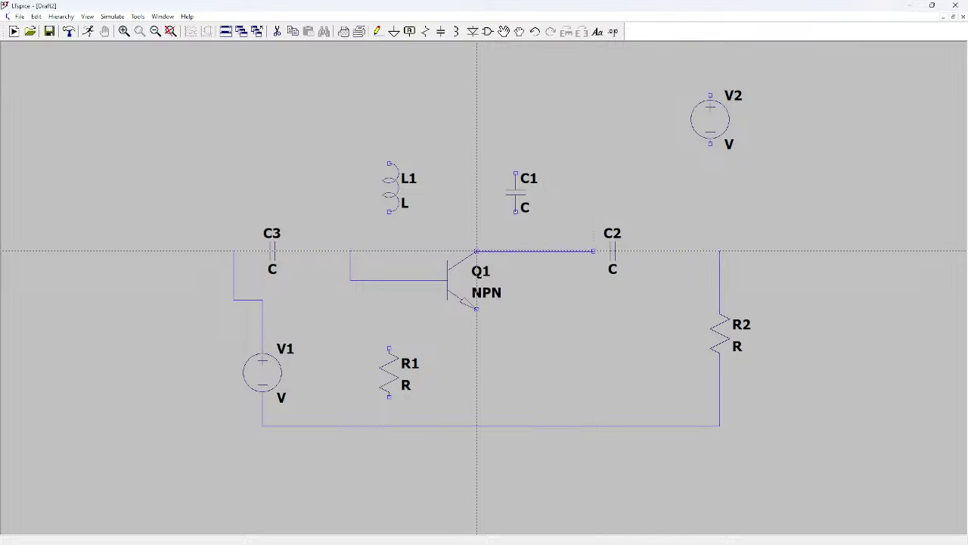
click(476, 250)
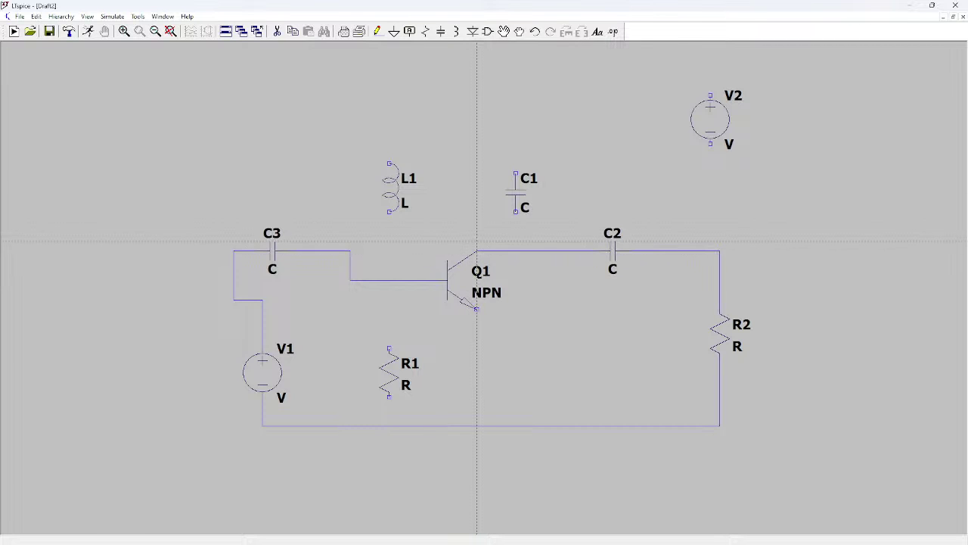
- Wire the collector to L1, join L1's top to C1's top, and C1's bottom to the collector
click(476, 251)
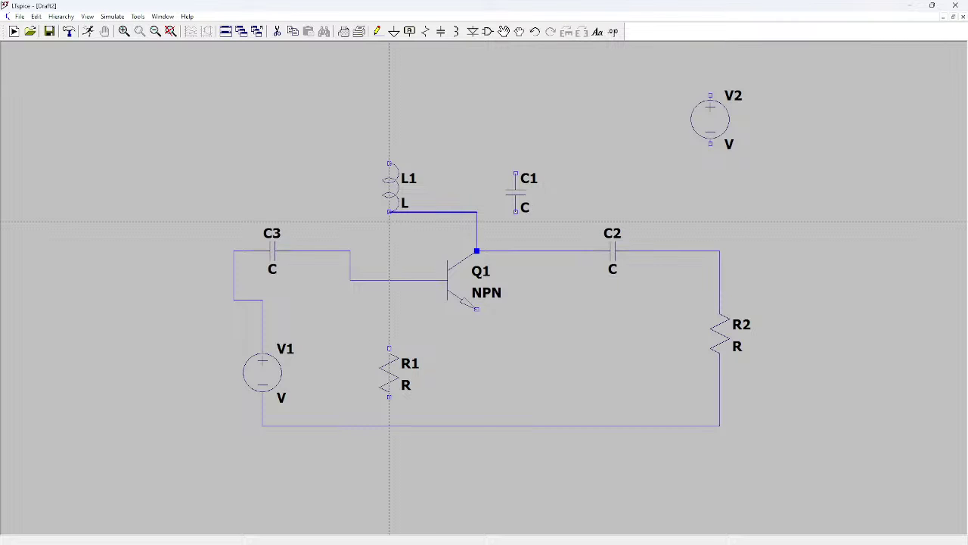
click(389, 213)
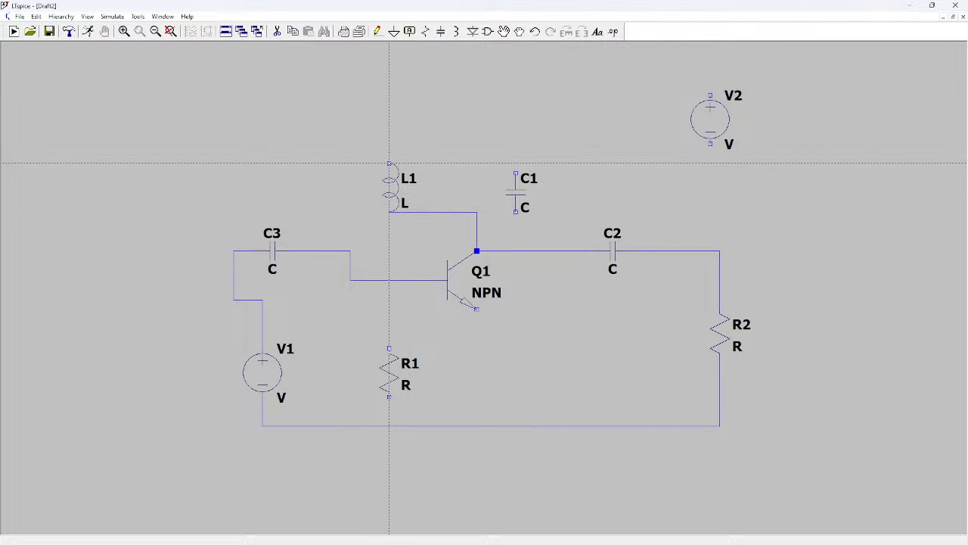
click(388, 163)
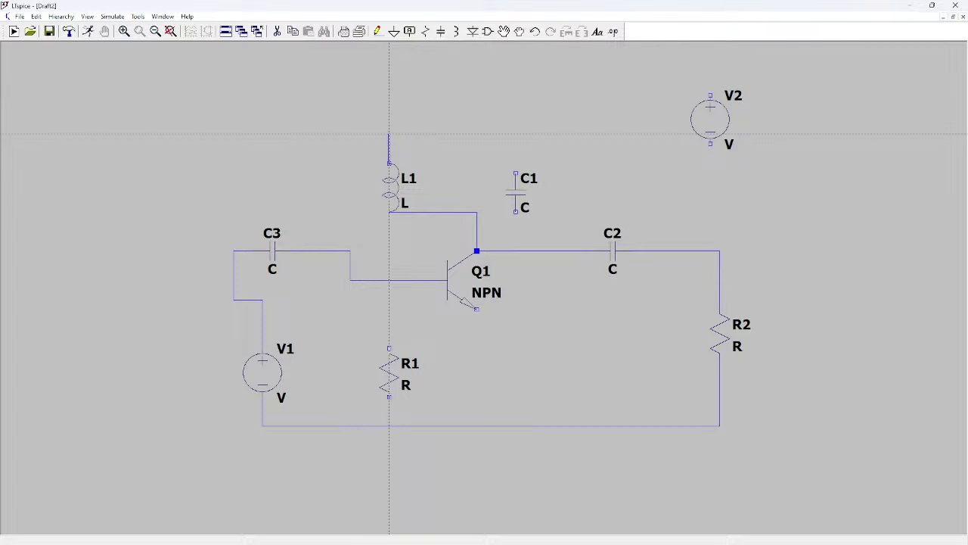
click(516, 173)
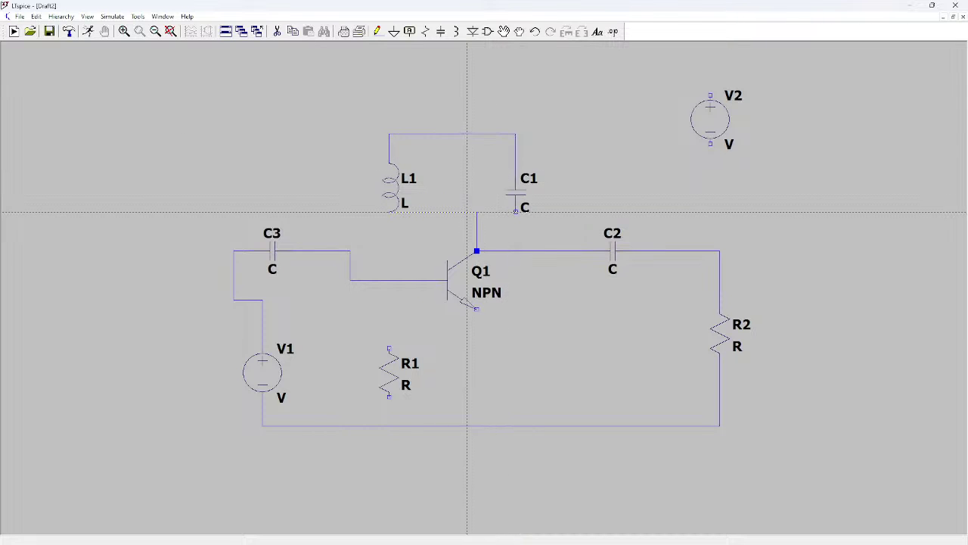
click(477, 211)
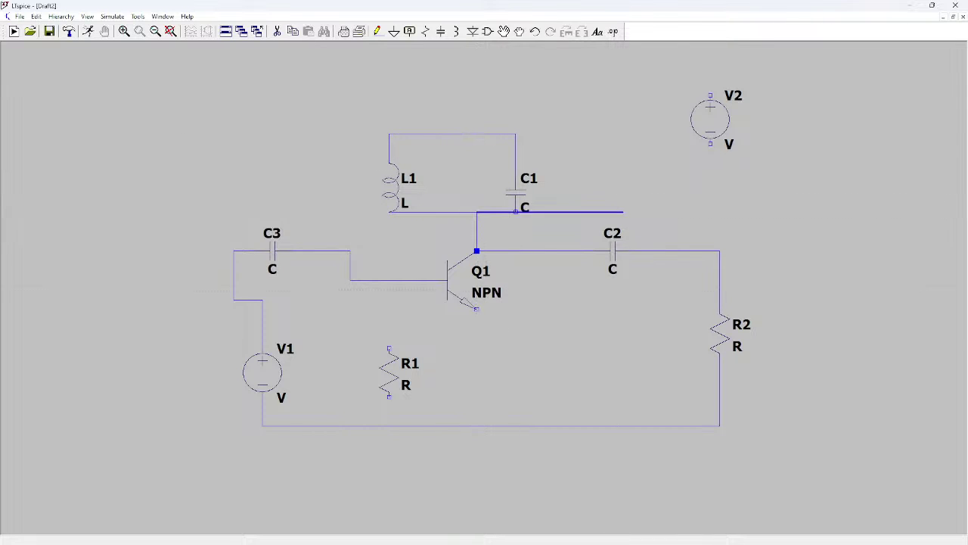
key(Escape)
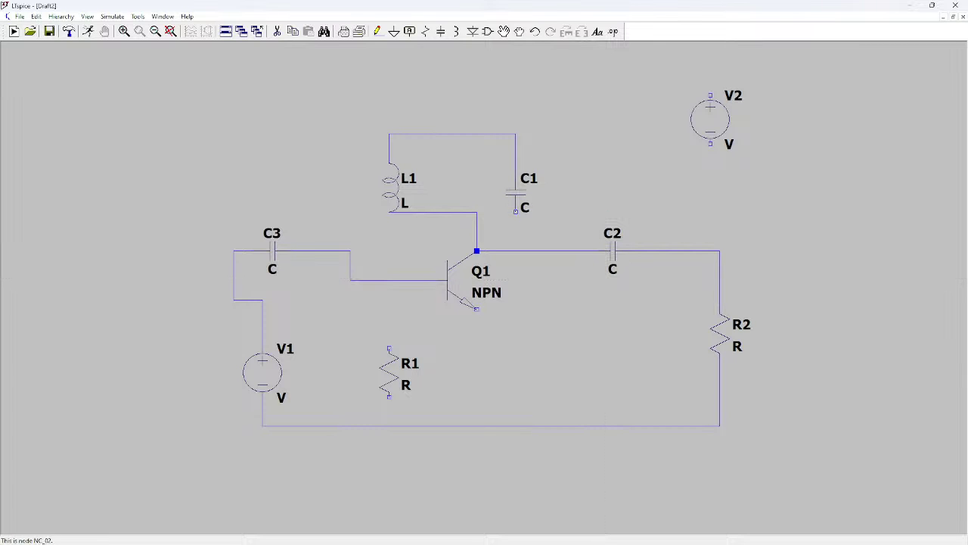
click(393, 32)
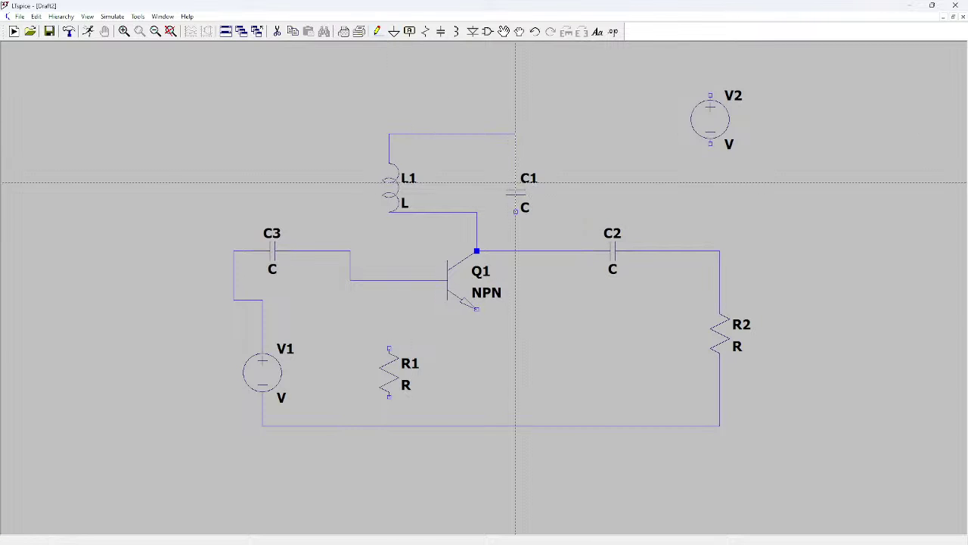
click(515, 211)
click(476, 212)
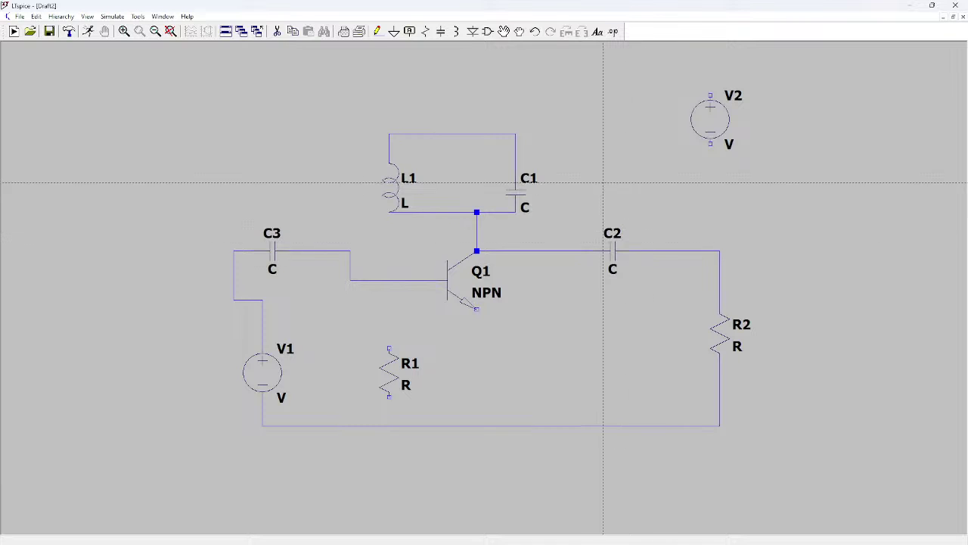
- Route a supply wire from C1's top up to V2's top terminal
click(515, 134)
click(583, 134)
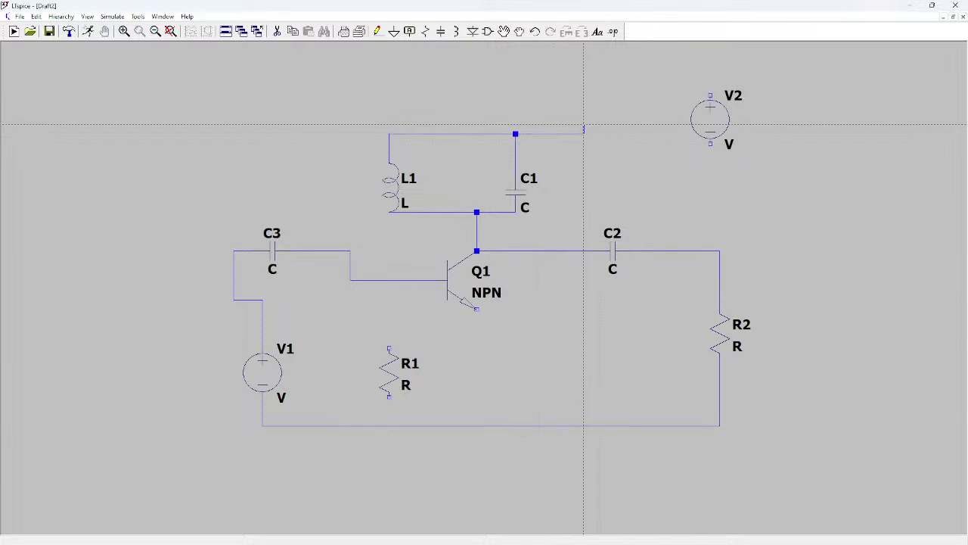
click(583, 76)
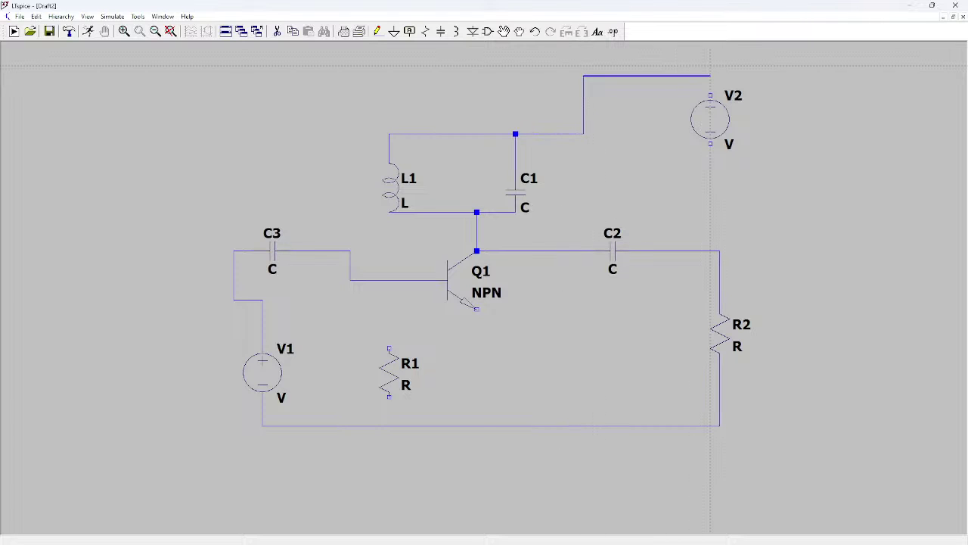
click(709, 94)
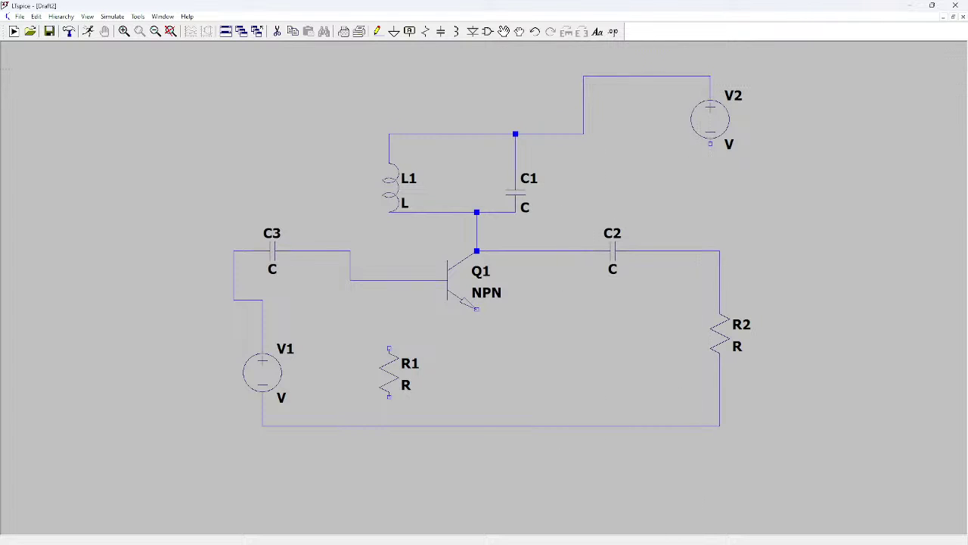
key(Escape)
- Place two ground symbols, one below V2 and one below the bottom wire
click(394, 31)
click(710, 174)
click(516, 465)
key(Escape)
- Wire R1 between Q1's base line and the bottom rail, and tie Q1's emitter to the rail
click(377, 31)
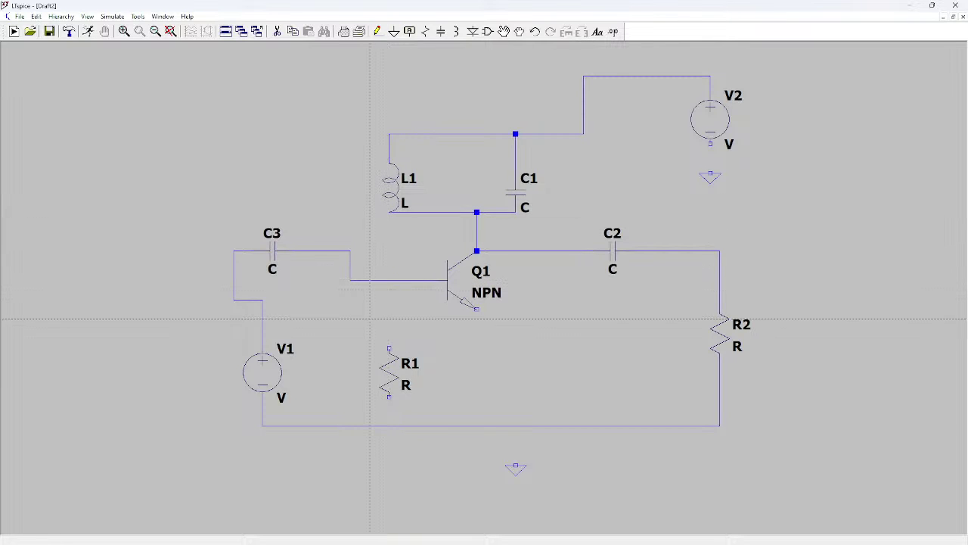
click(388, 280)
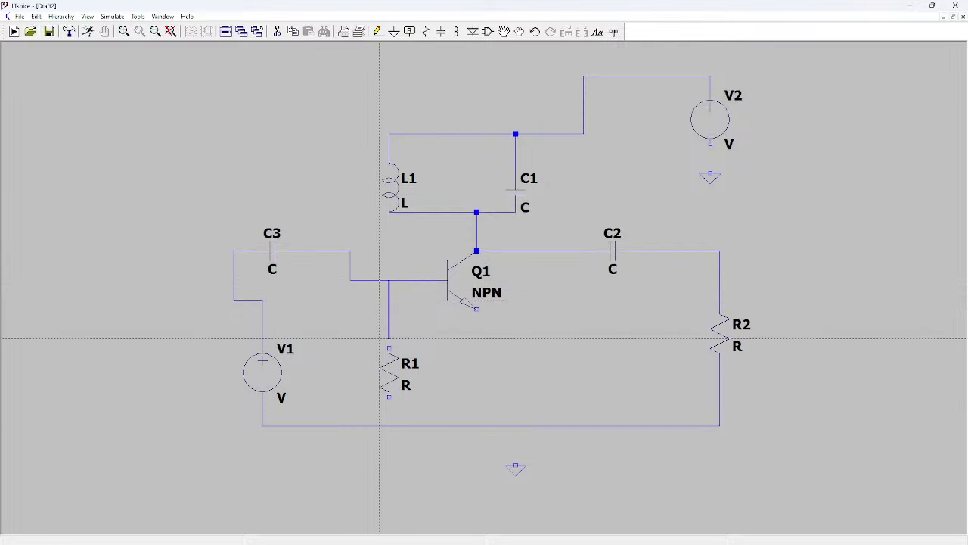
click(389, 348)
click(389, 395)
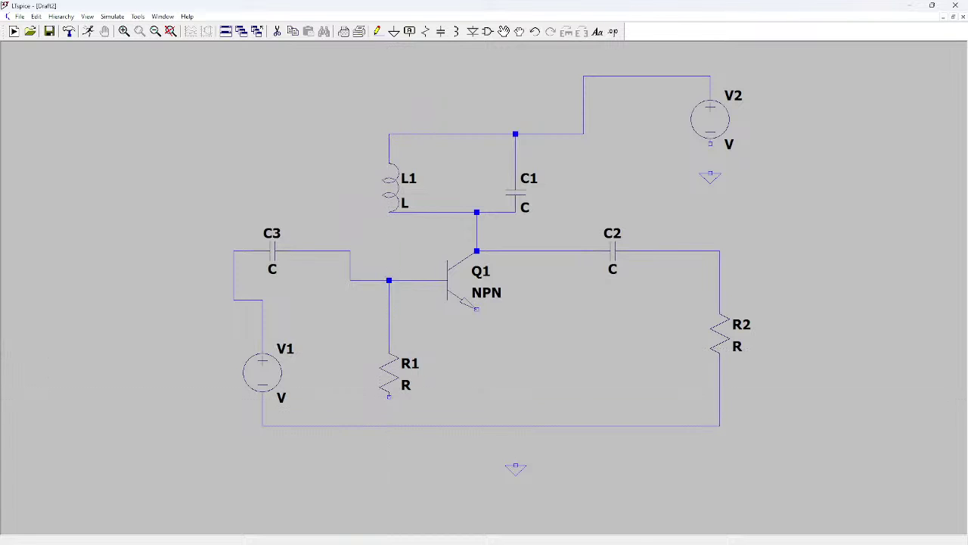
click(389, 426)
click(262, 426)
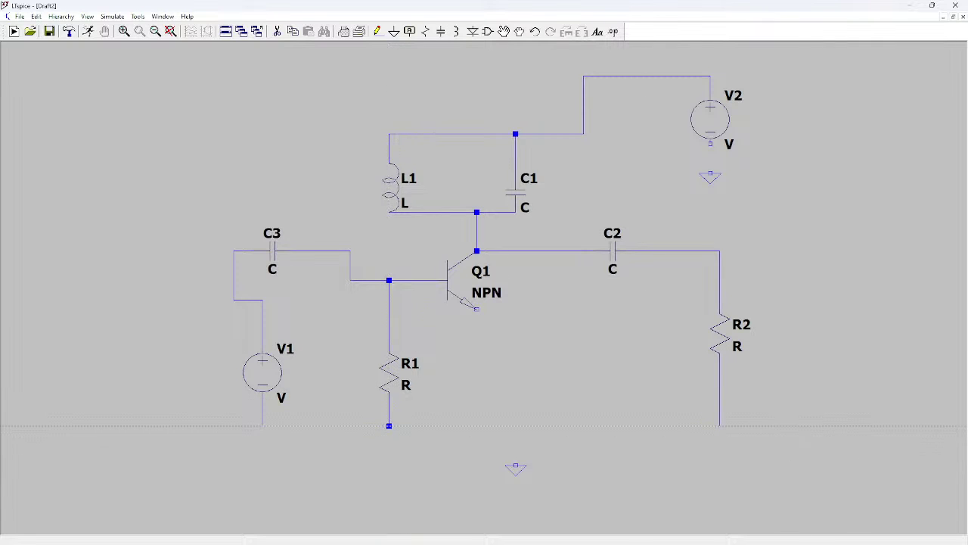
click(719, 426)
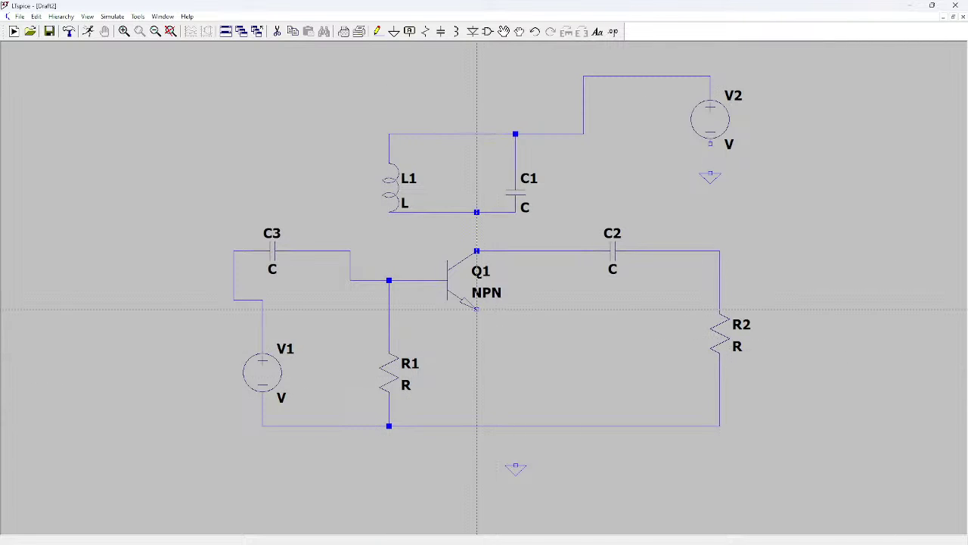
click(477, 310)
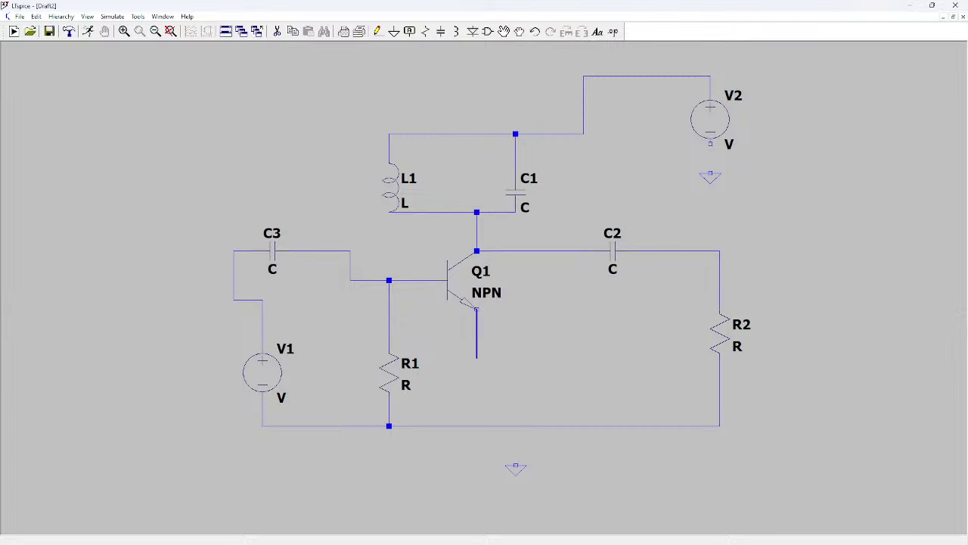
click(477, 425)
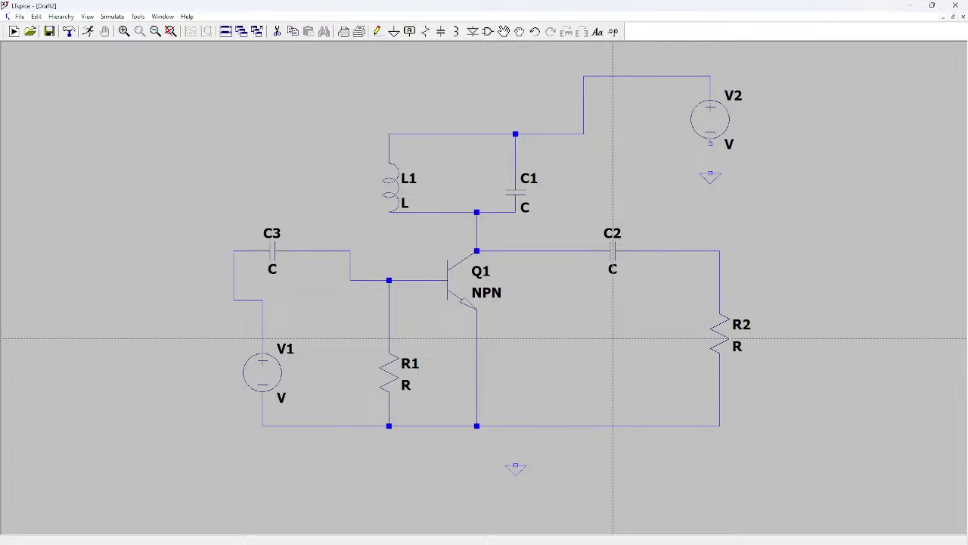
- Connect V2 and the bottom rail to their grounds, and close the C3–base gap
click(711, 143)
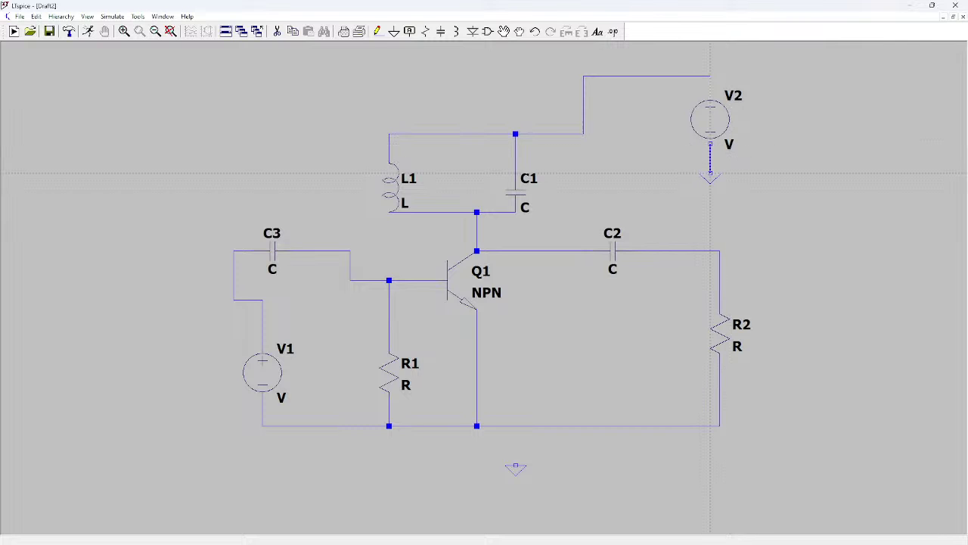
click(710, 176)
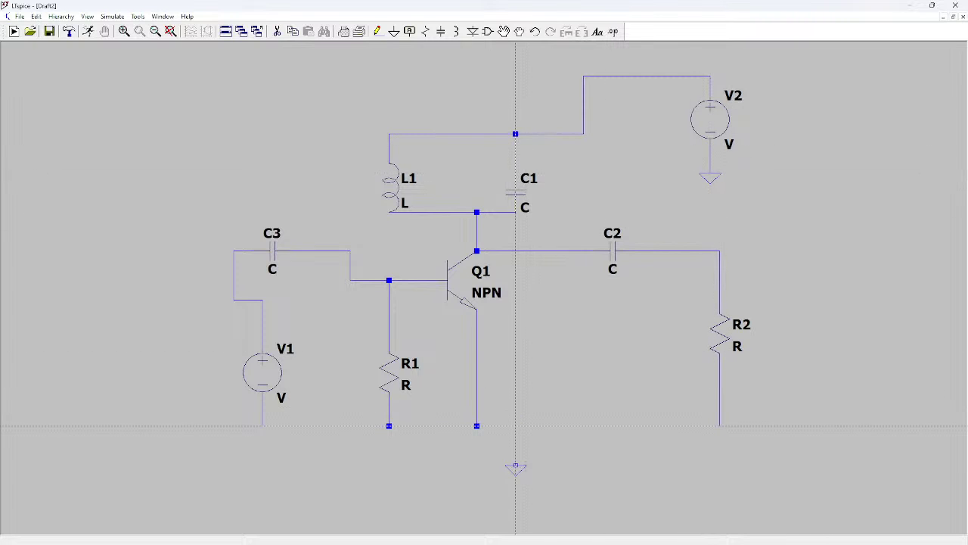
click(515, 426)
click(515, 464)
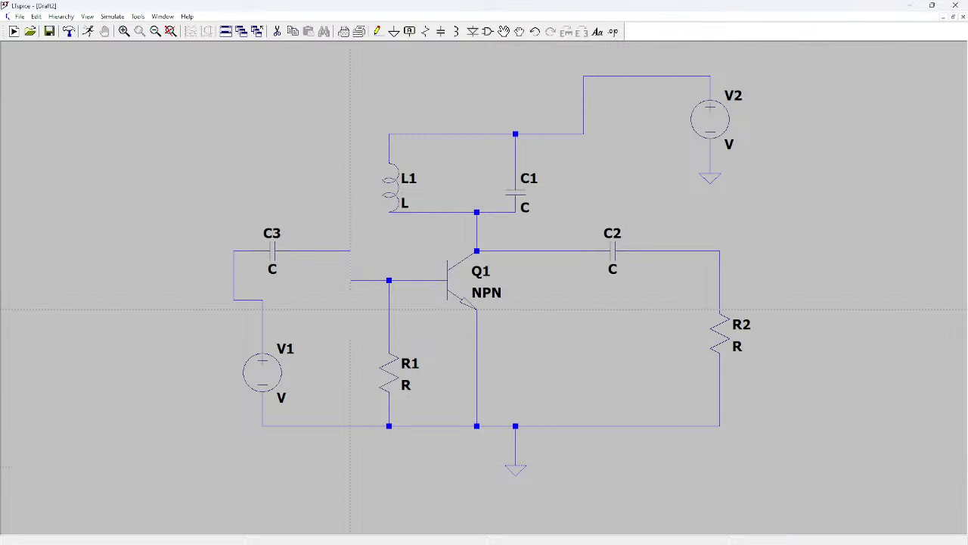
click(350, 250)
click(350, 279)
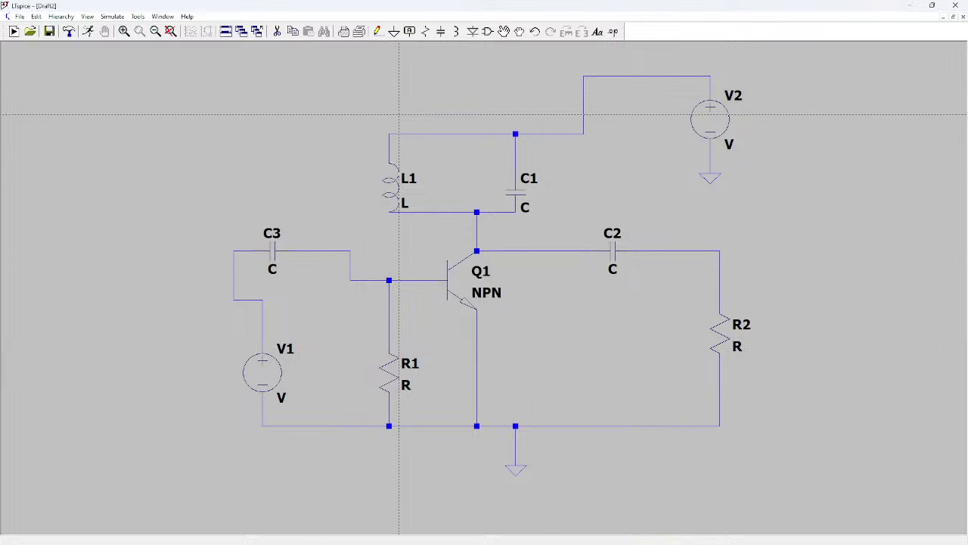
key(Escape)
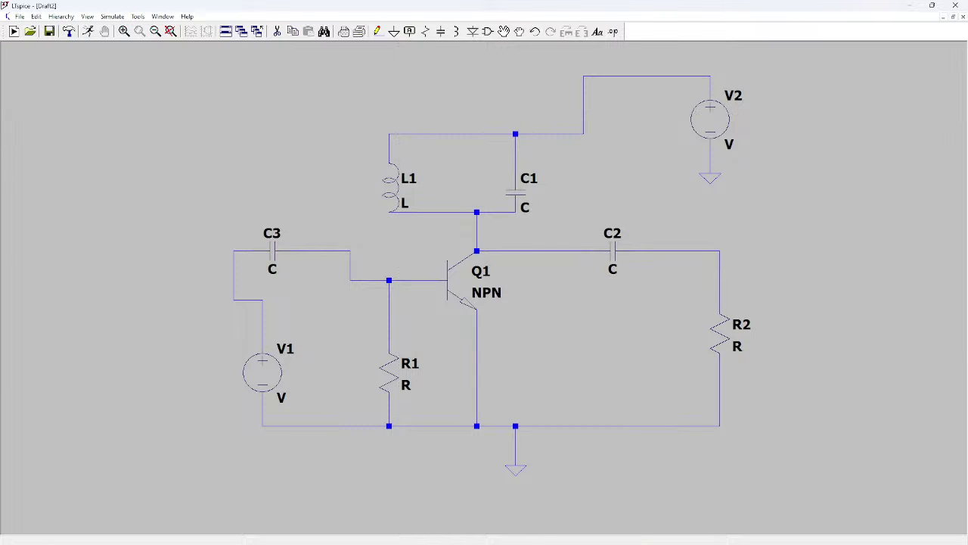
- Set C3's capacitance to 1 and L1's inductance to 2.5
right_click(277, 254)
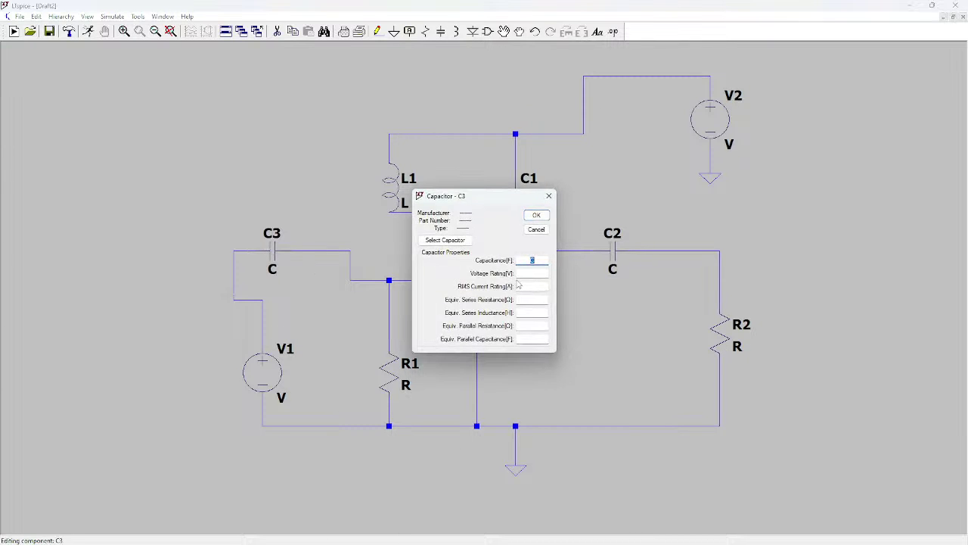
text(1u)
click(536, 215)
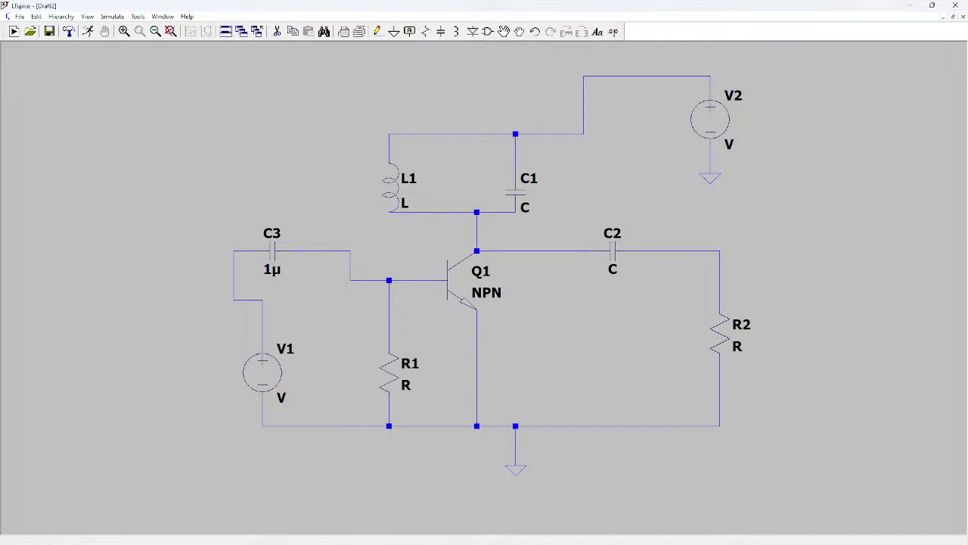
right_click(391, 193)
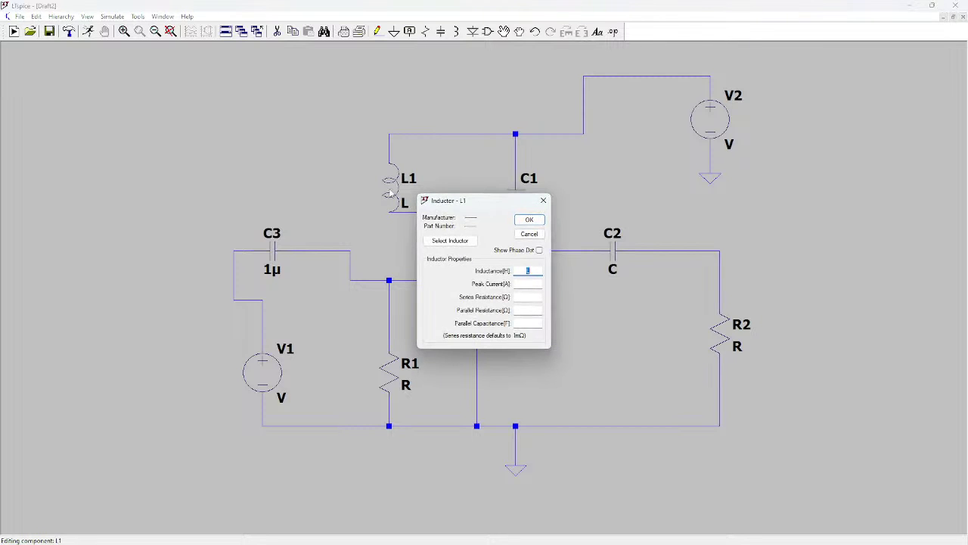
text(2.5)
click(529, 220)
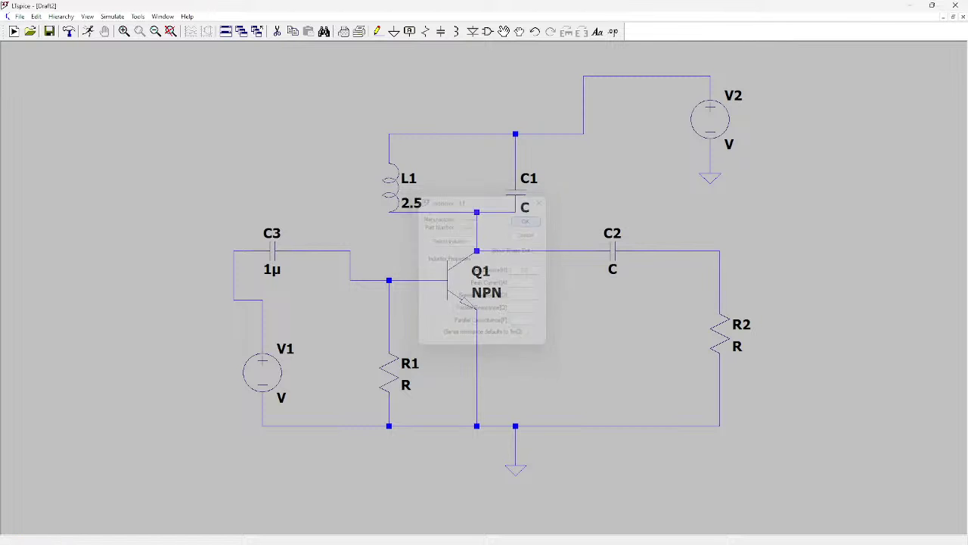
- Enter .1 as C1's capacitance, then append u so it reads .1µ
right_click(526, 194)
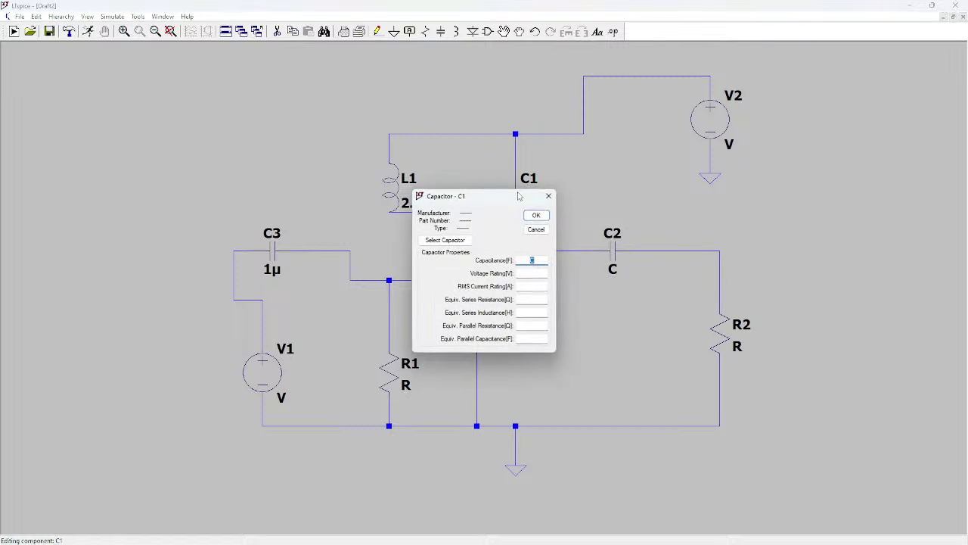
key(BackSpace)
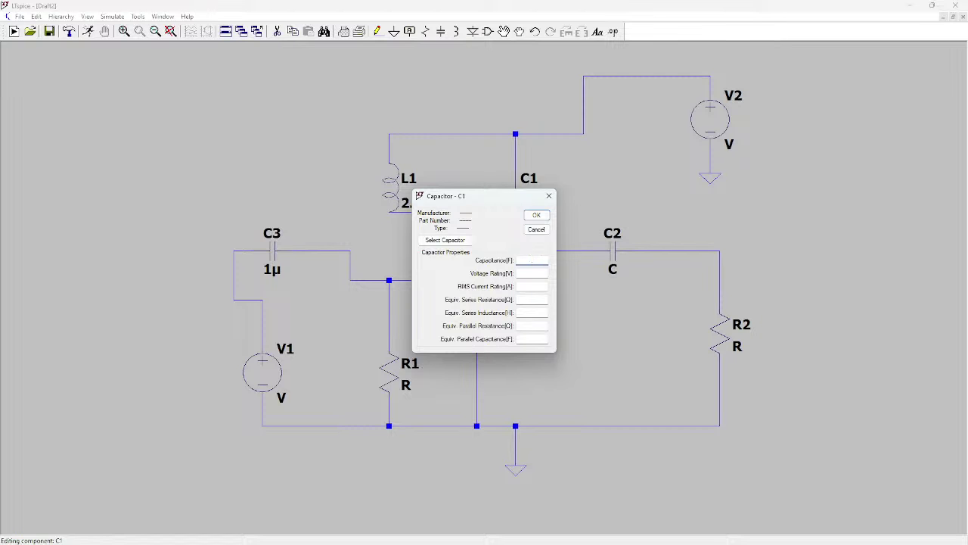
click(537, 215)
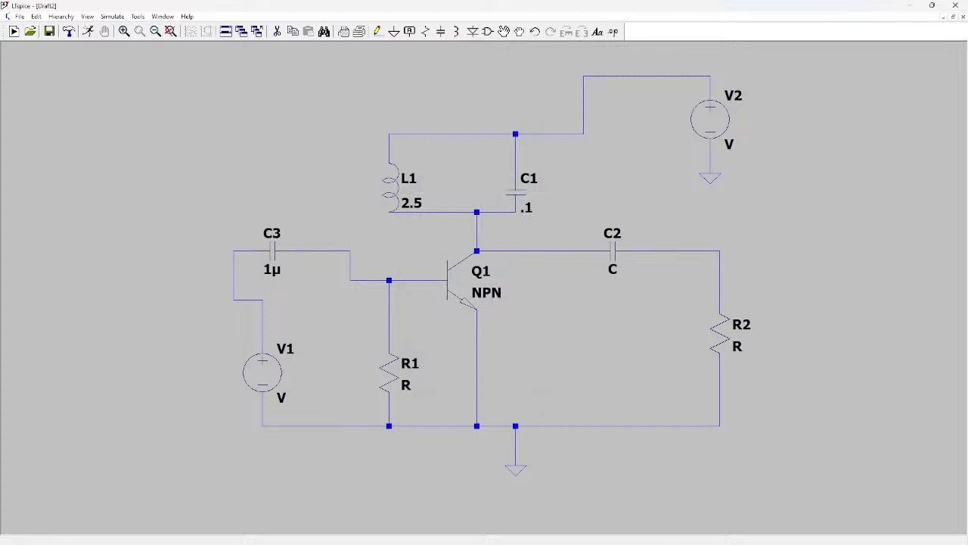
right_click(527, 206)
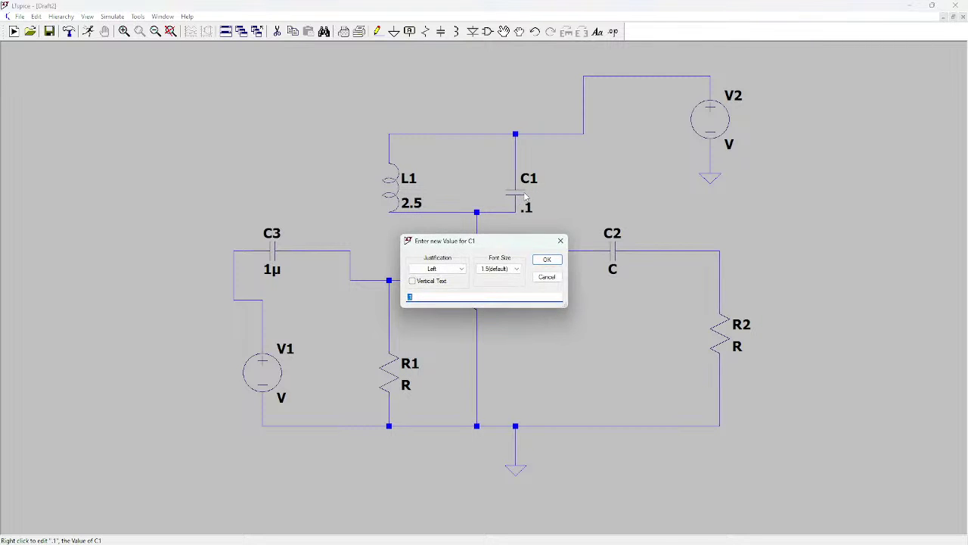
click(439, 298)
text(u)
click(547, 259)
- Set supply V2 to 10 V and coupling capacitor C2 to 1µ
right_click(714, 134)
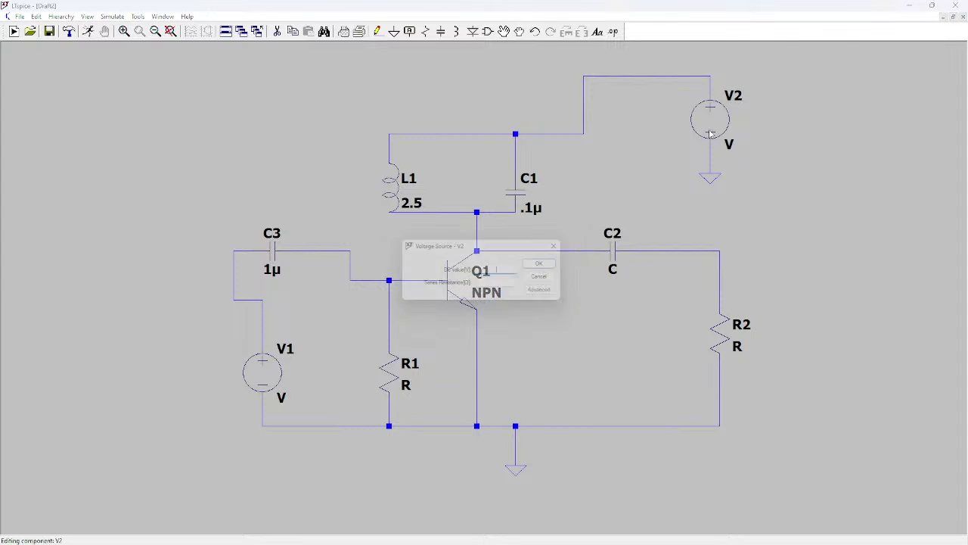
text(10)
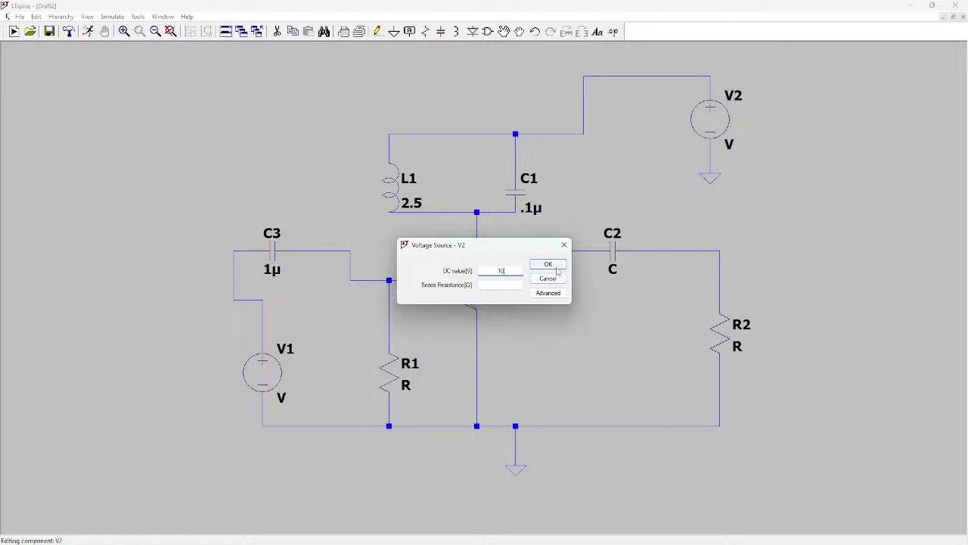
click(548, 264)
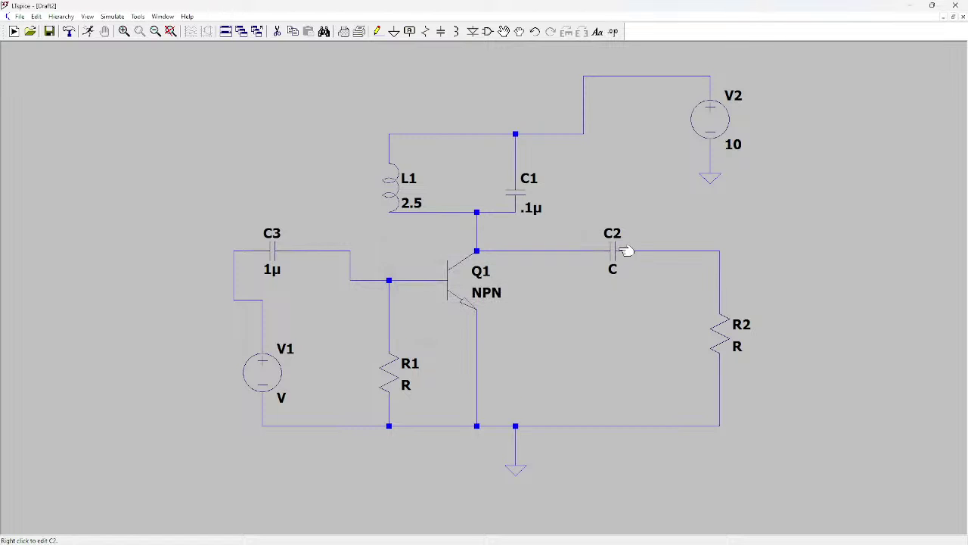
right_click(618, 250)
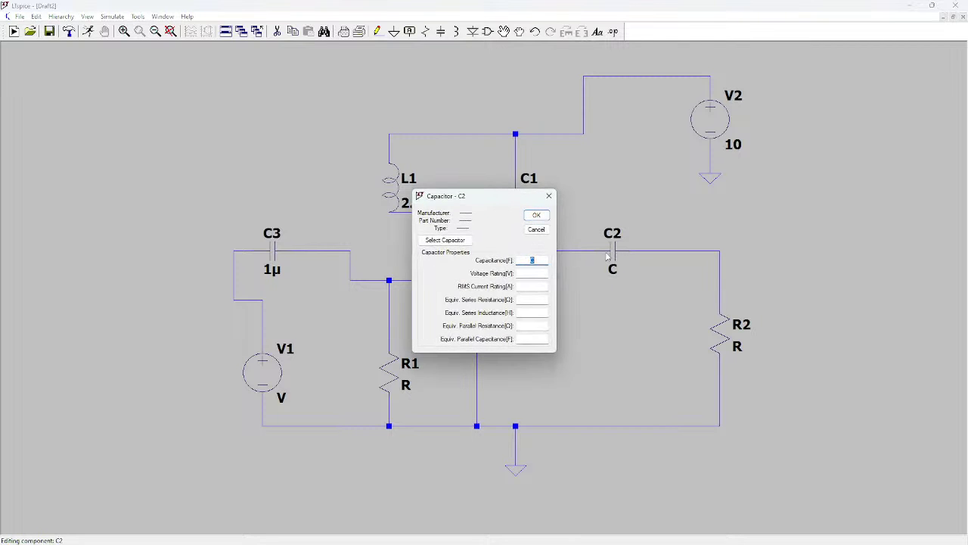
text(1u)
click(536, 215)
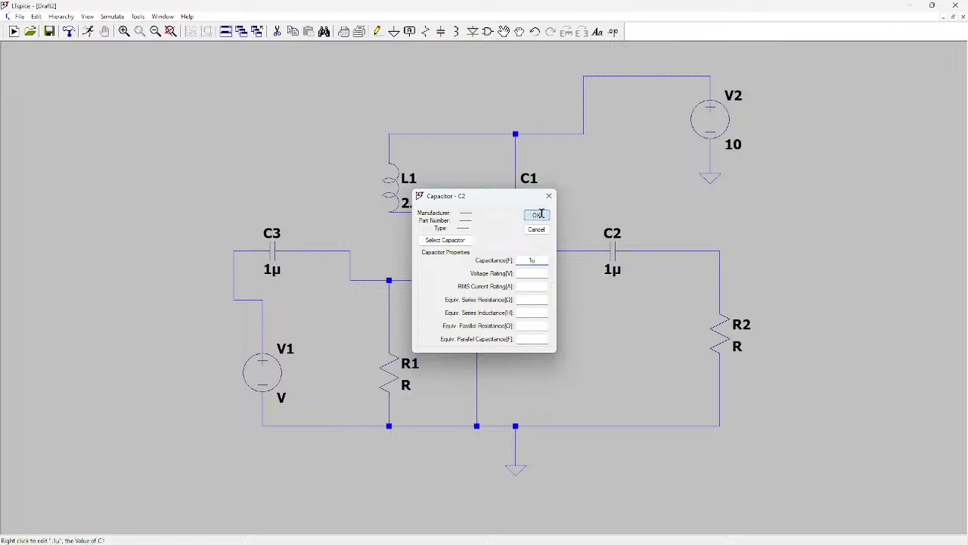
- Give resistors R2 and R1 a resistance of 10k each
right_click(731, 334)
text(1)
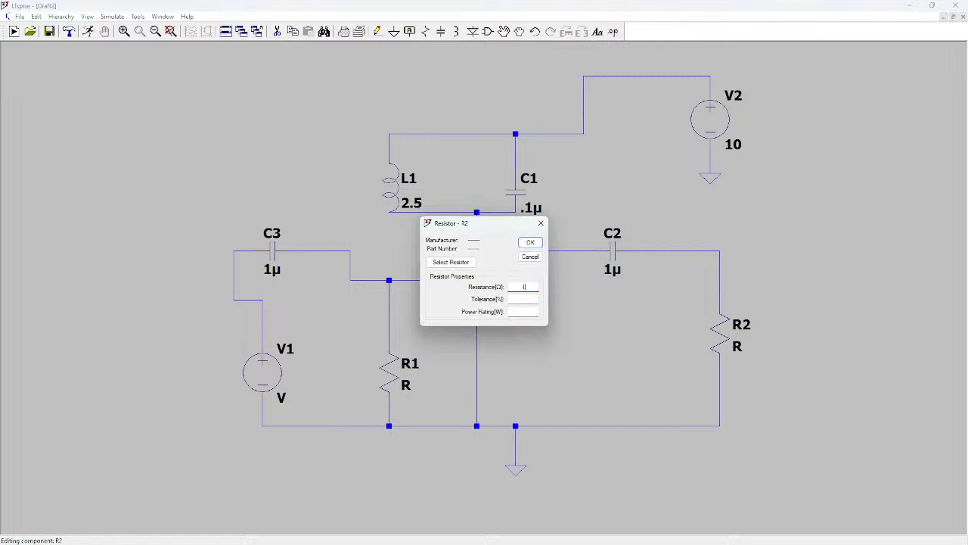
text(0k)
click(526, 243)
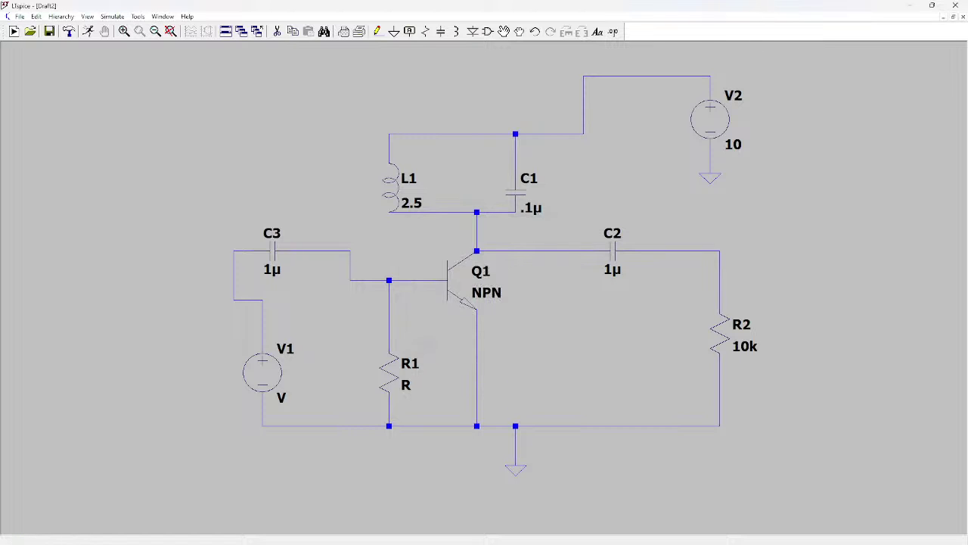
right_click(395, 372)
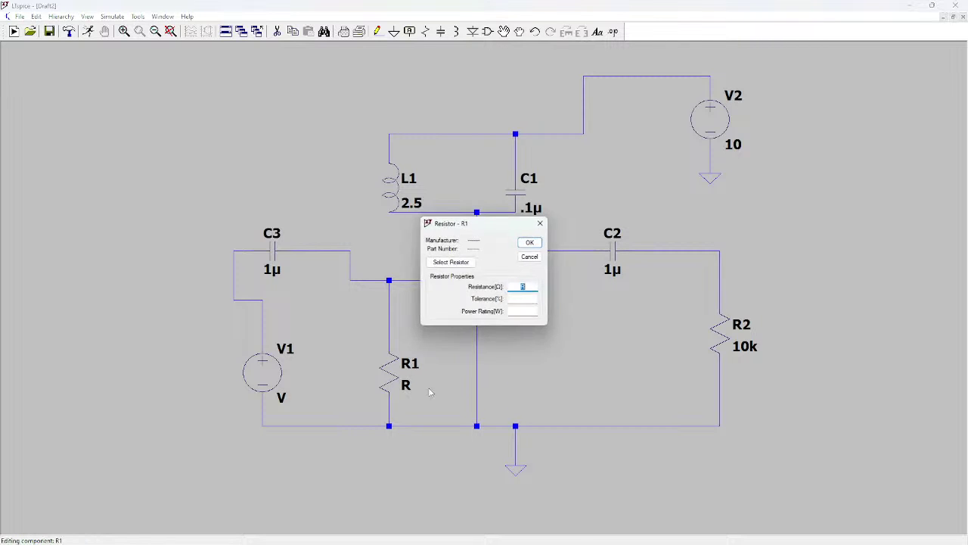
text(10)
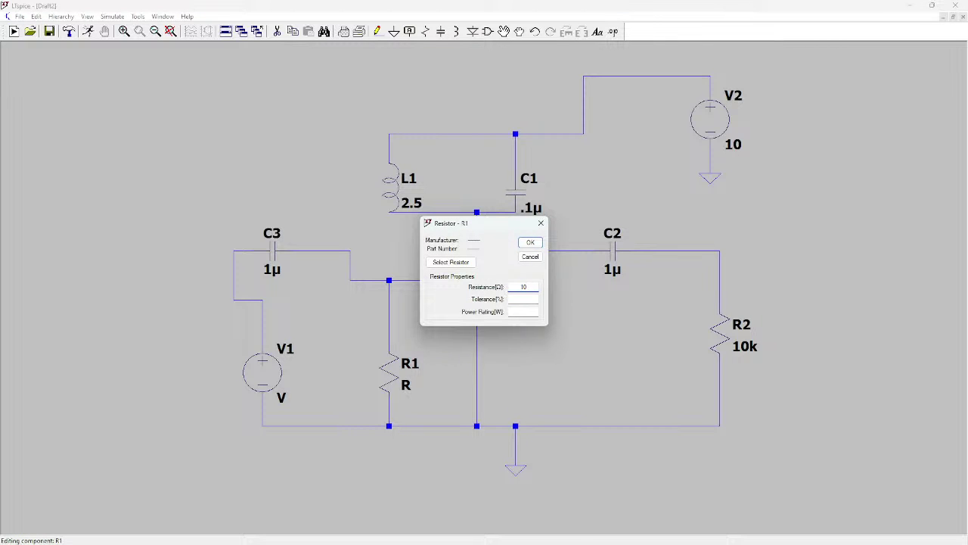
text(k)
click(530, 242)
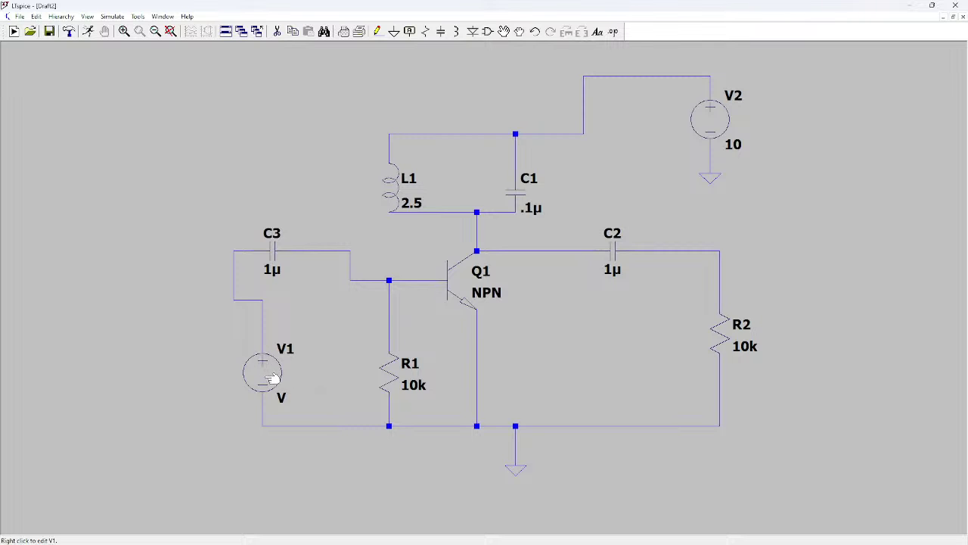
- Configure V1 as SINE with offset 0, amplitude 2, frequency 1k, and AC amplitude 1
right_click(269, 378)
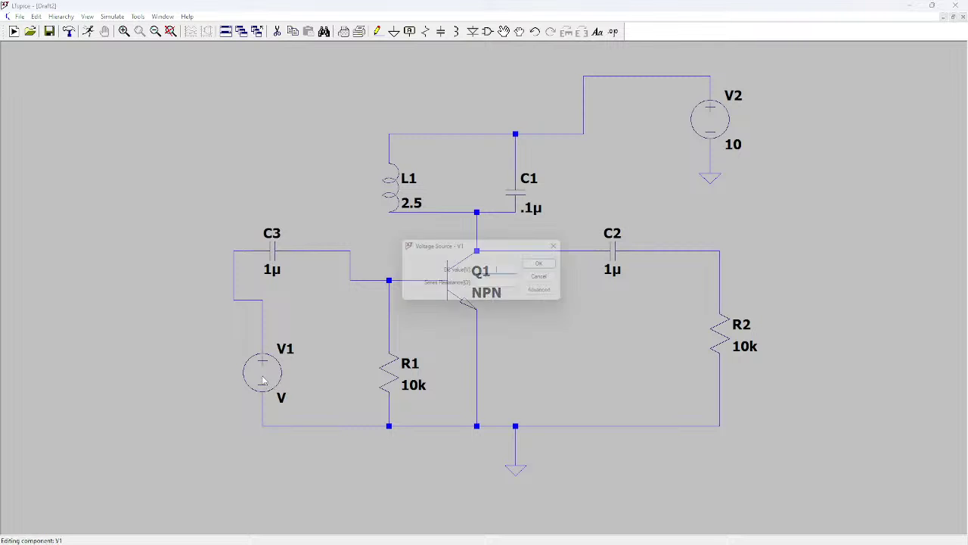
click(549, 293)
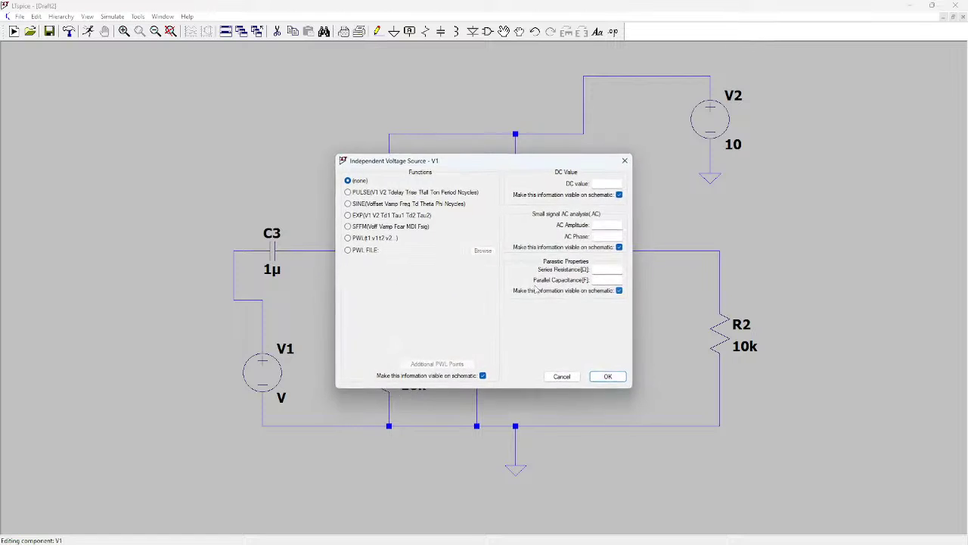
click(348, 203)
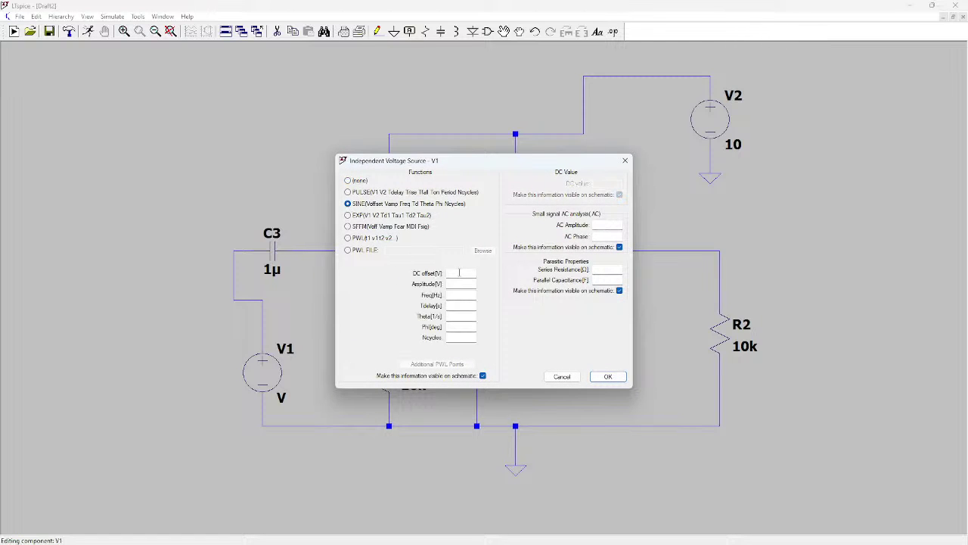
click(459, 273)
click(460, 284)
text(2)
click(456, 295)
text(1k)
click(609, 225)
key(Return)
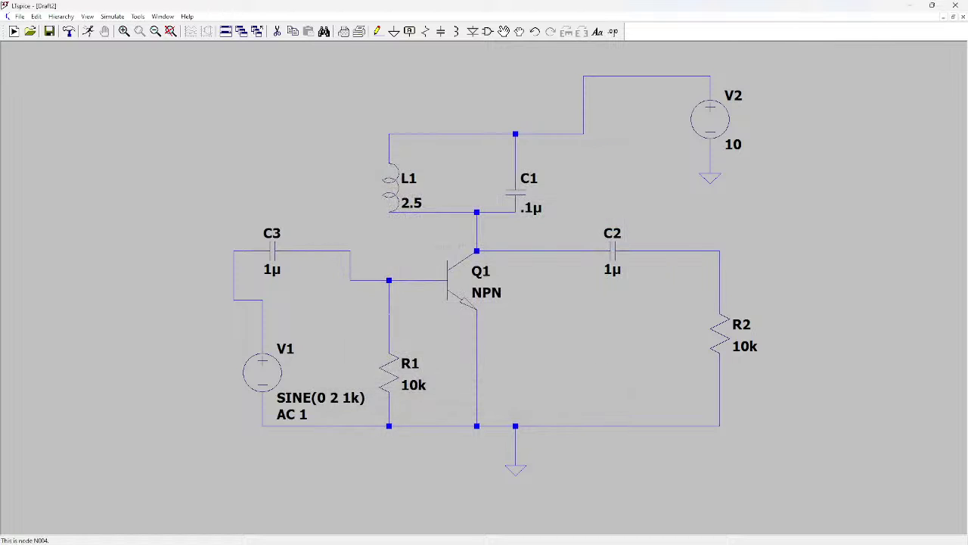
- Choose 2N3904 from the bipolar transistor list as Q1's model
right_click(468, 285)
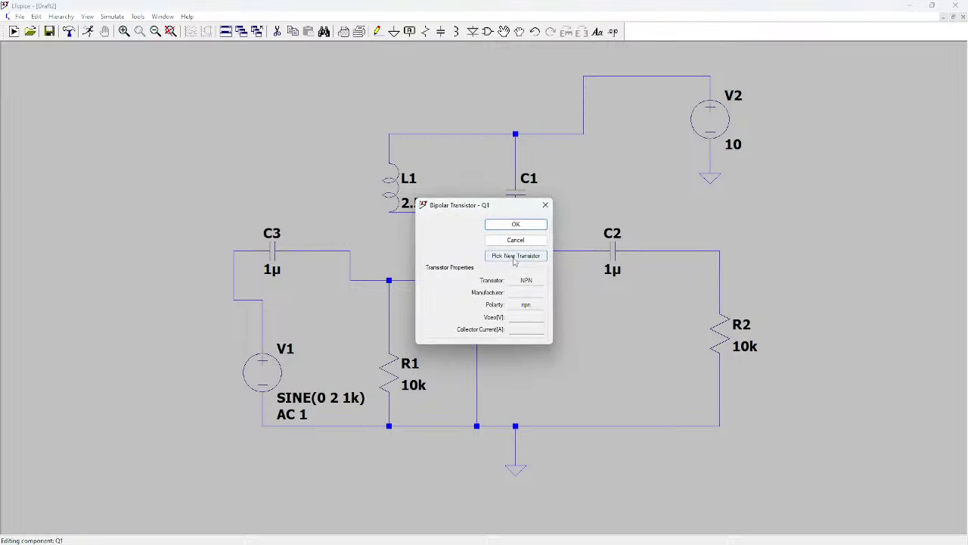
click(515, 255)
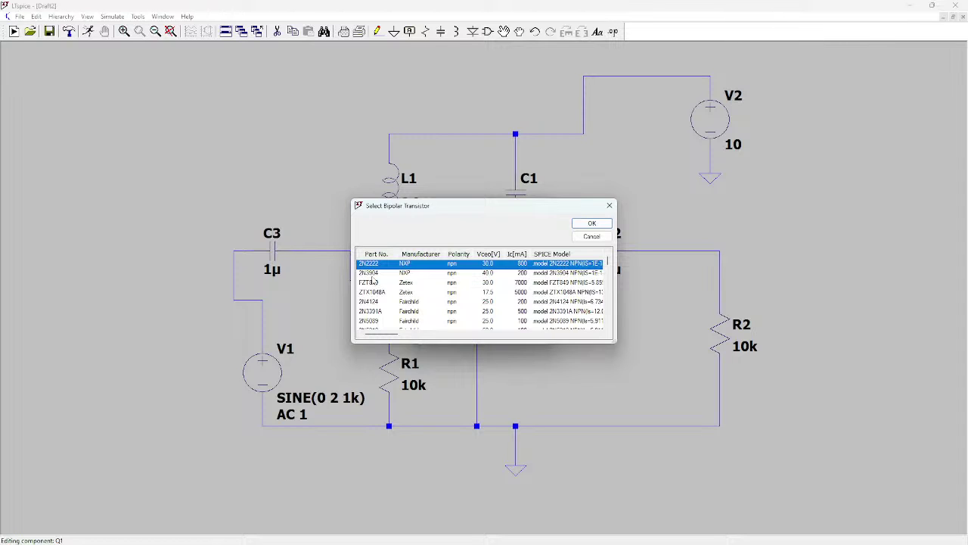
click(373, 274)
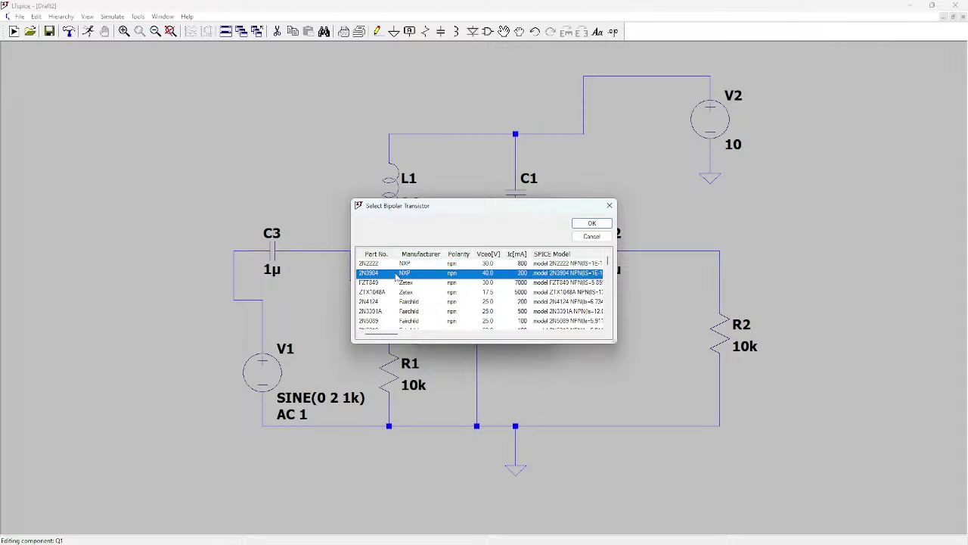
click(591, 223)
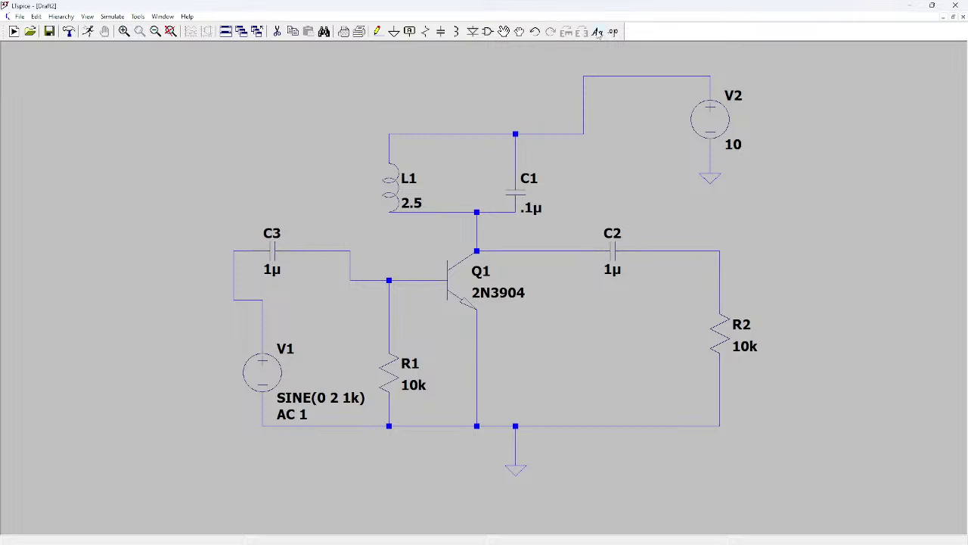
- Place a 'Vin' text note on V1's left wire, then undo it
click(598, 32)
key(Caps_Lock)
text(V)
key(Caps_Lock)
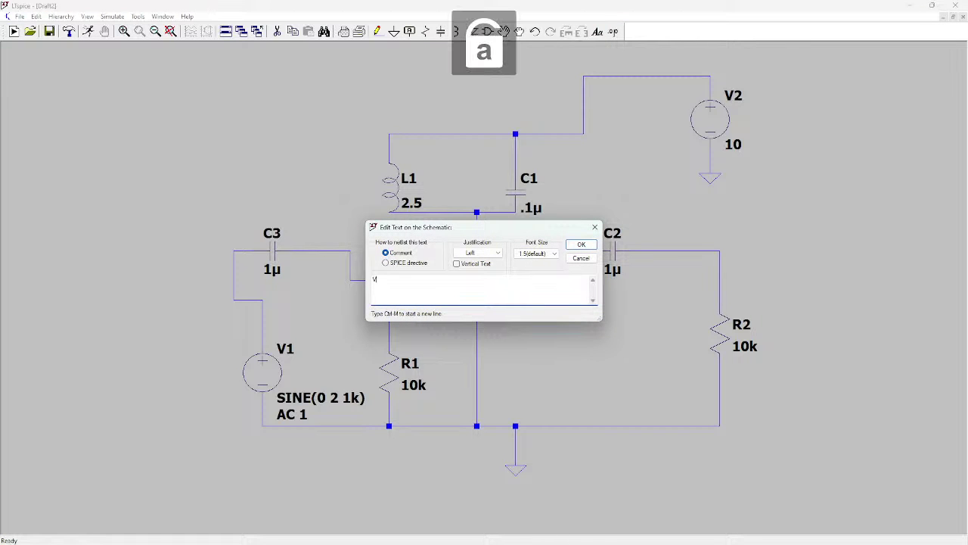
text(in)
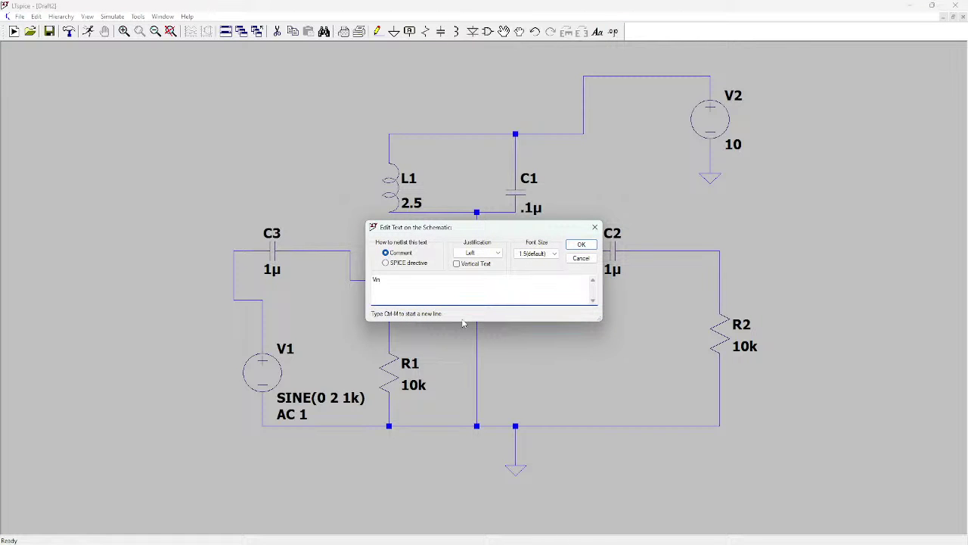
click(581, 244)
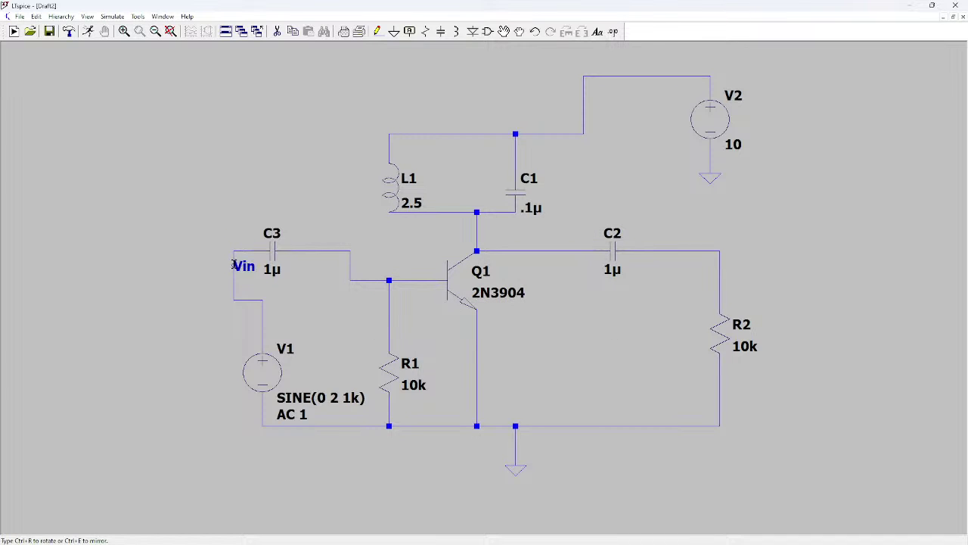
click(234, 265)
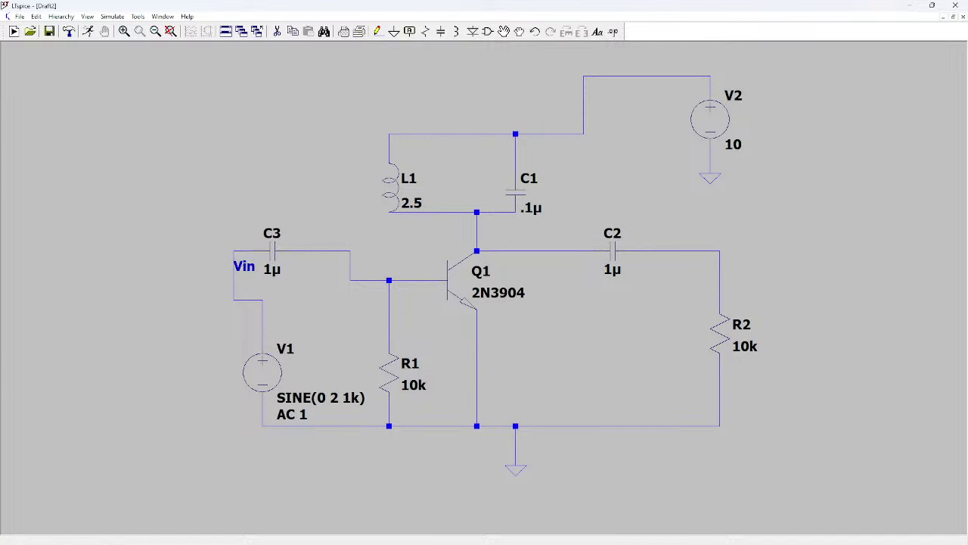
click(597, 31)
click(595, 227)
key(ctrl+z)
- Label the wire left of C3 with the net name Vin
click(410, 32)
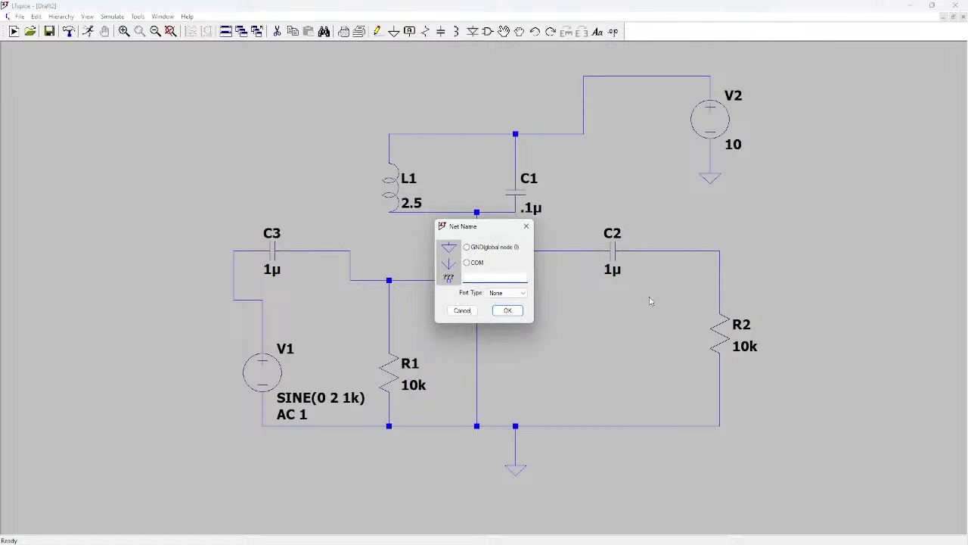
text(Vin)
click(508, 311)
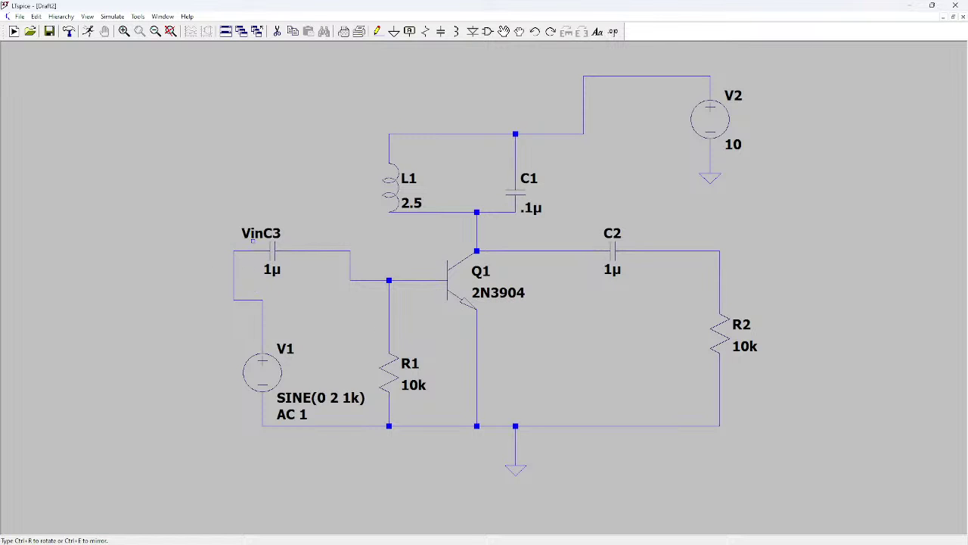
click(243, 250)
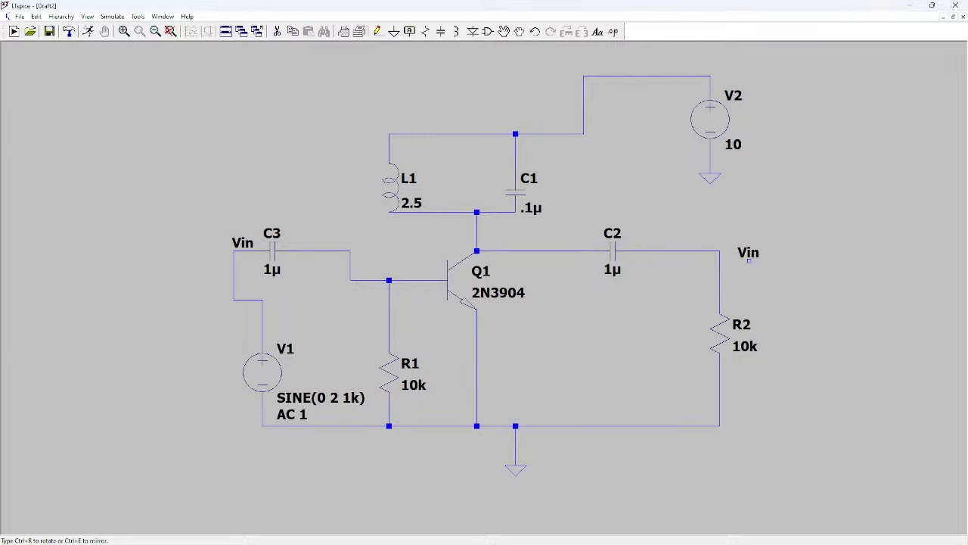
key(Escape)
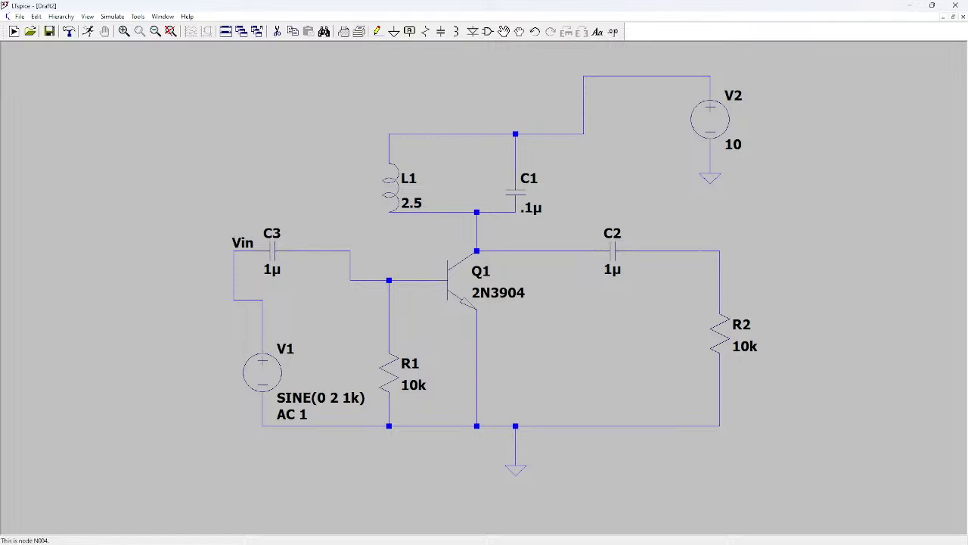
- Label the wire above R2 with the net name Vout
click(409, 31)
key(Caps_Lock)
text(V)
key(Caps_Lock)
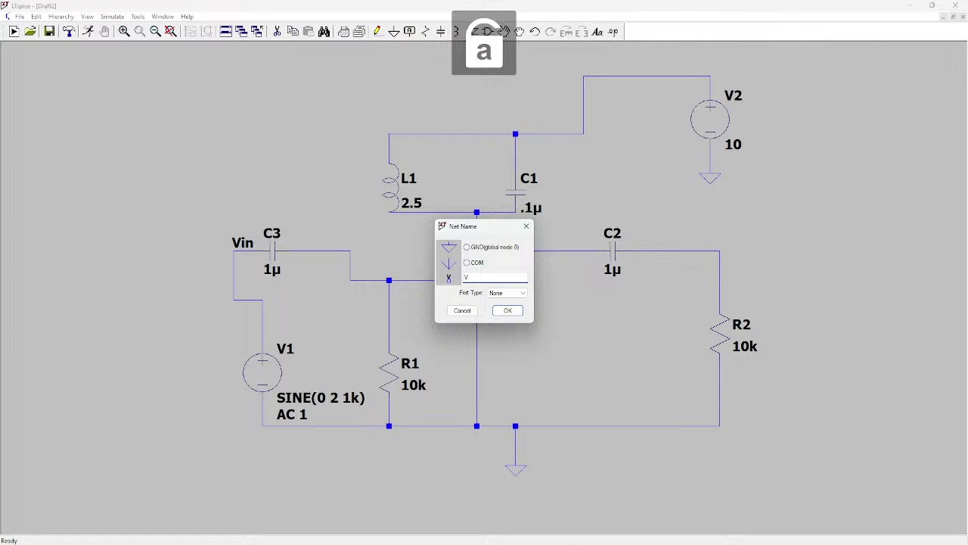
text(out)
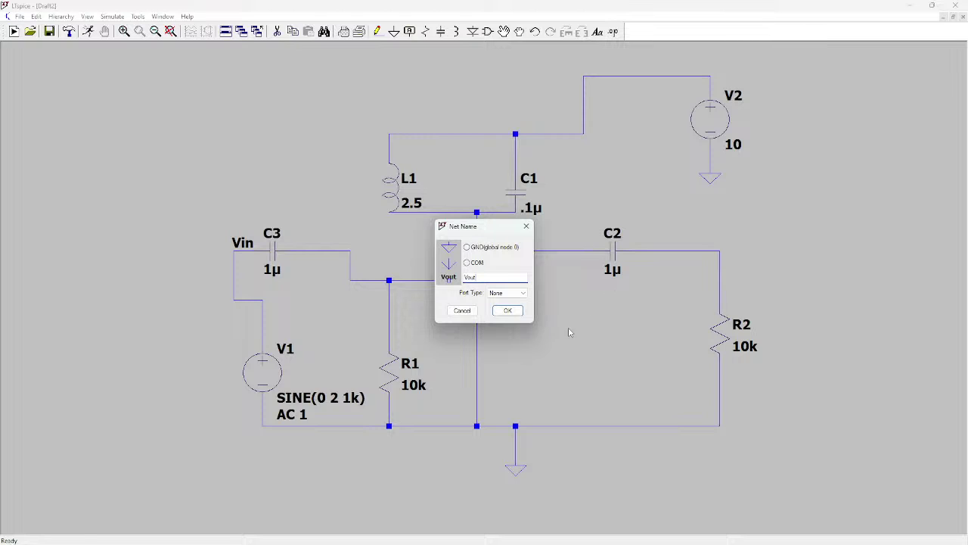
click(508, 310)
click(701, 250)
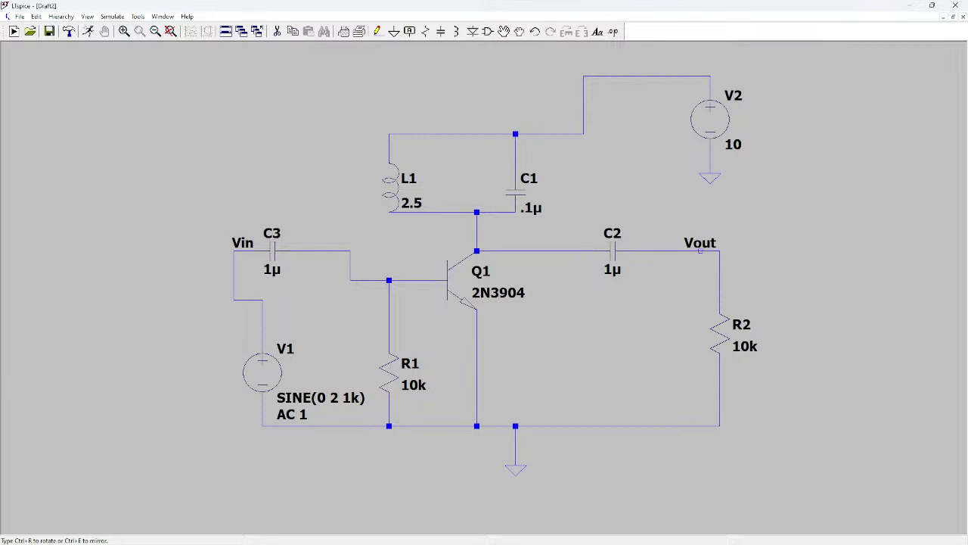
key(Escape)
- Place a '10V' comment beside the L1/C1 collector node
click(598, 32)
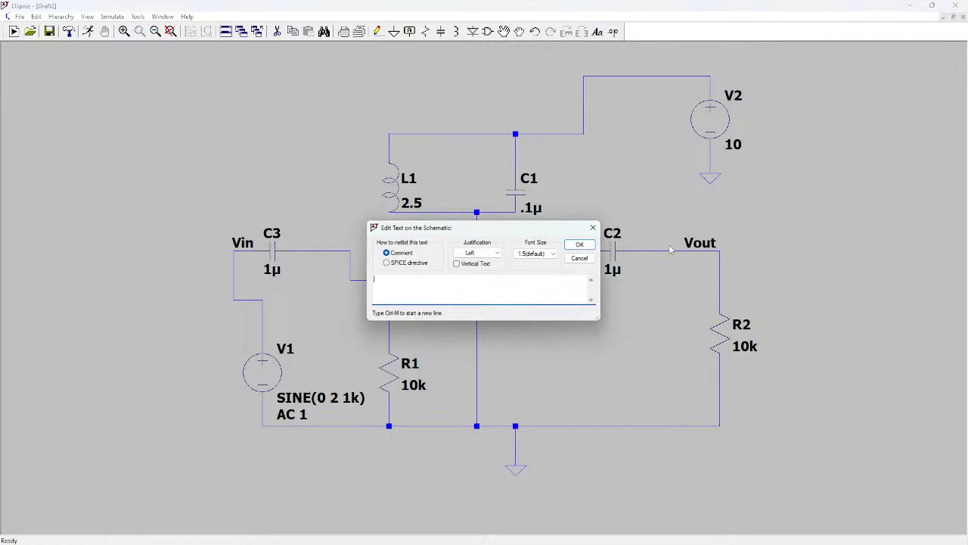
text(10)
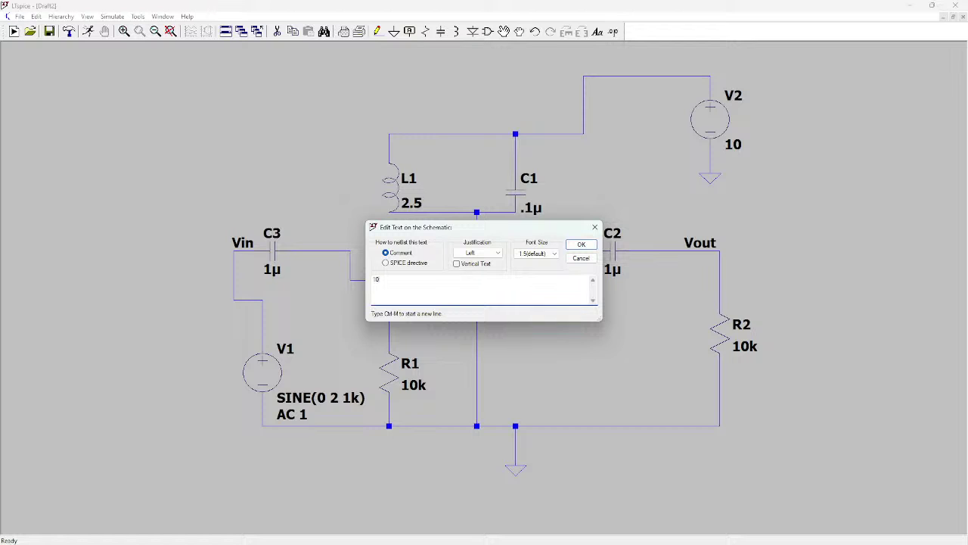
text(V)
key(Caps_Lock)
click(581, 244)
click(475, 198)
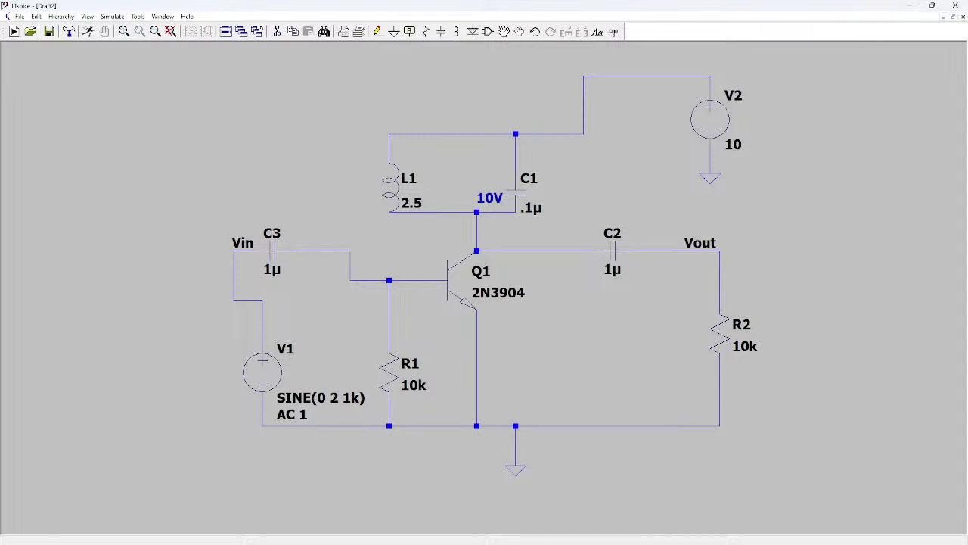
- Add a 10ms transient analysis and run it, then close the empty plot and maximize the schematic
click(87, 32)
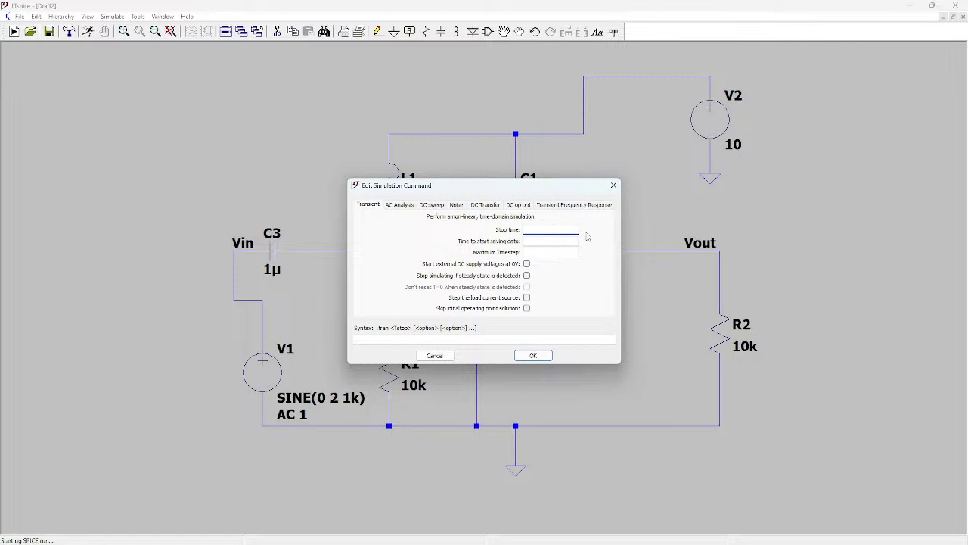
text(10ms)
click(533, 356)
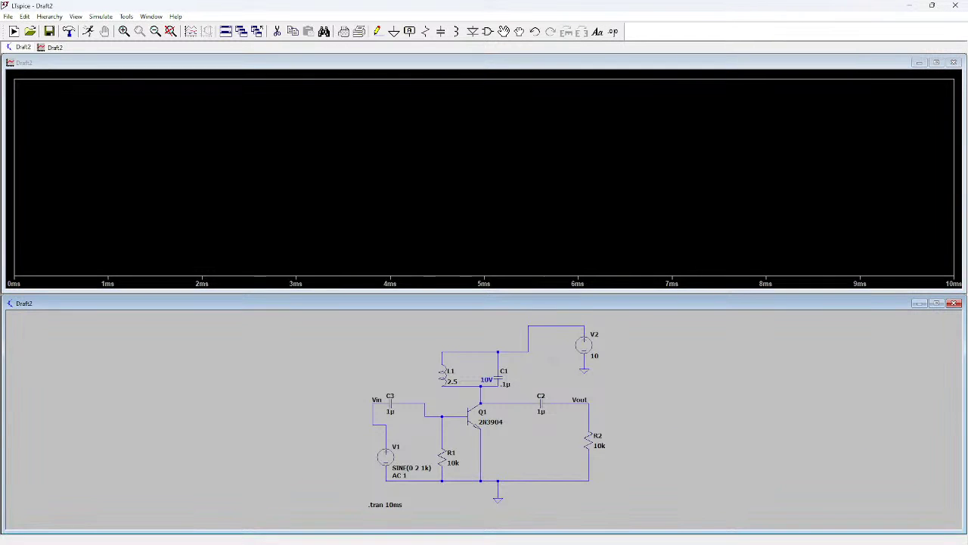
click(954, 62)
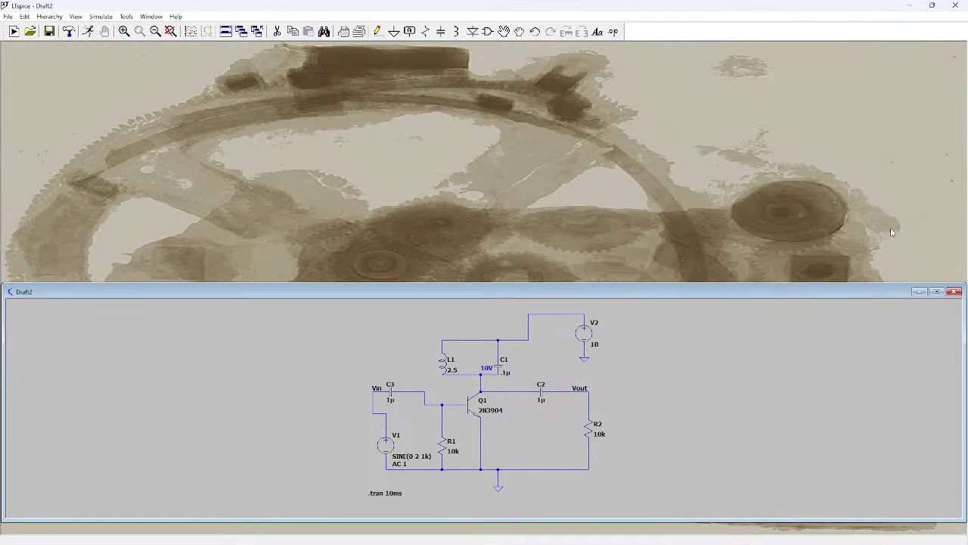
click(936, 291)
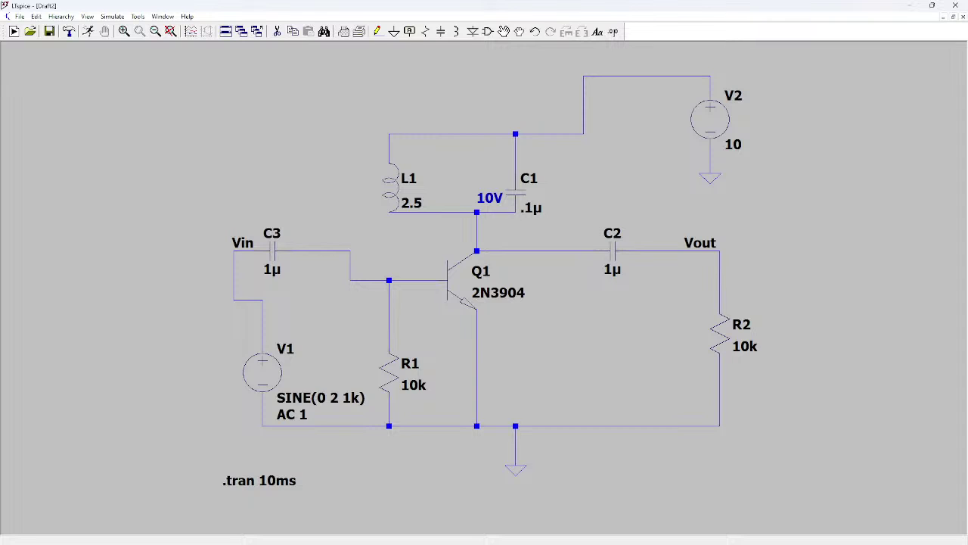
- Place the directive '.ac dec 101 1K 100K' at the schematic's upper left
key(s)
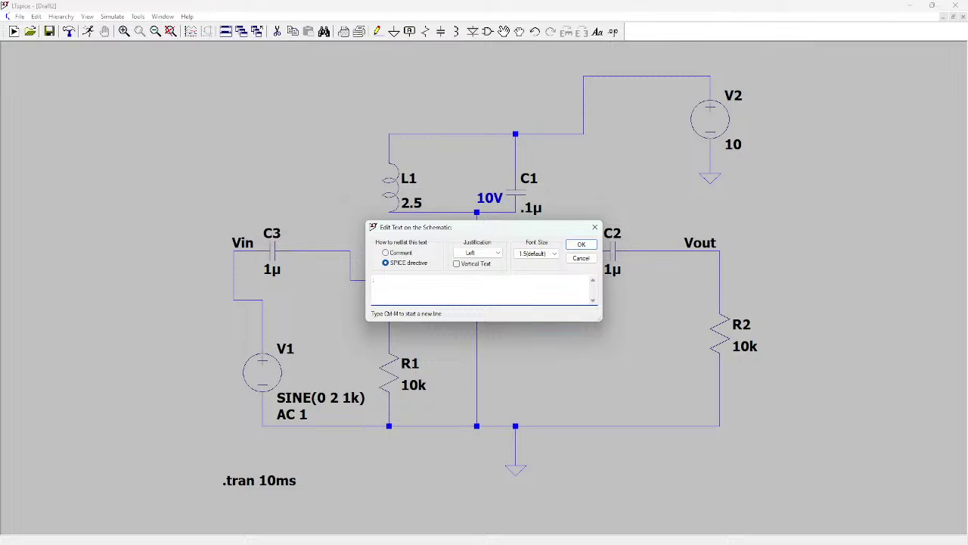
text(.ac de)
key(BackSpace)
key(BackSpace)
key(BackSpace)
key(BackSpace)
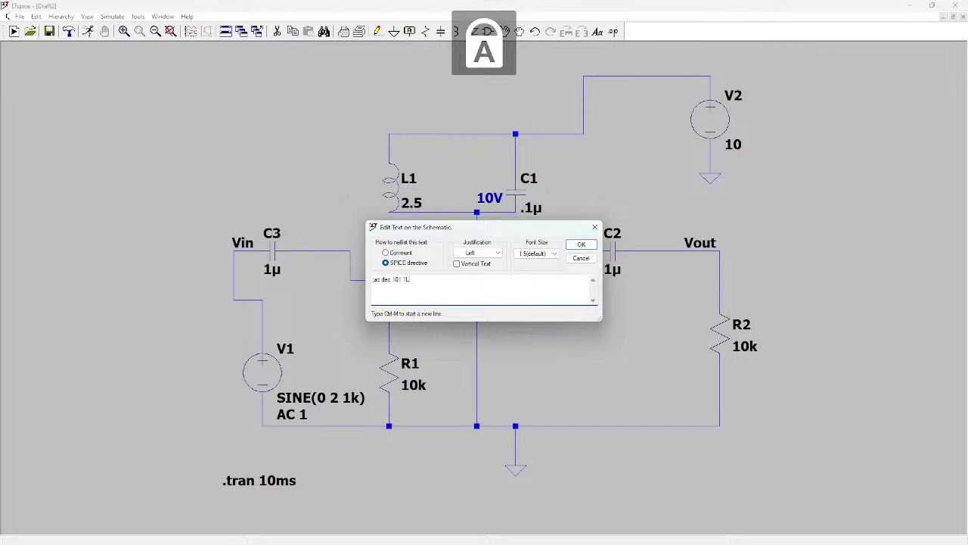
key(BackSpace)
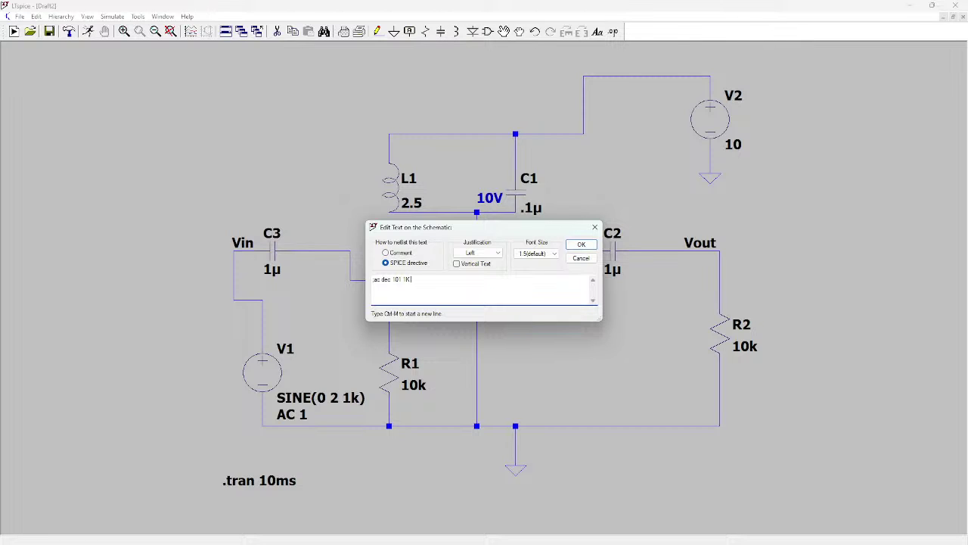
text(00)
key(Caps_Lock)
text(k)
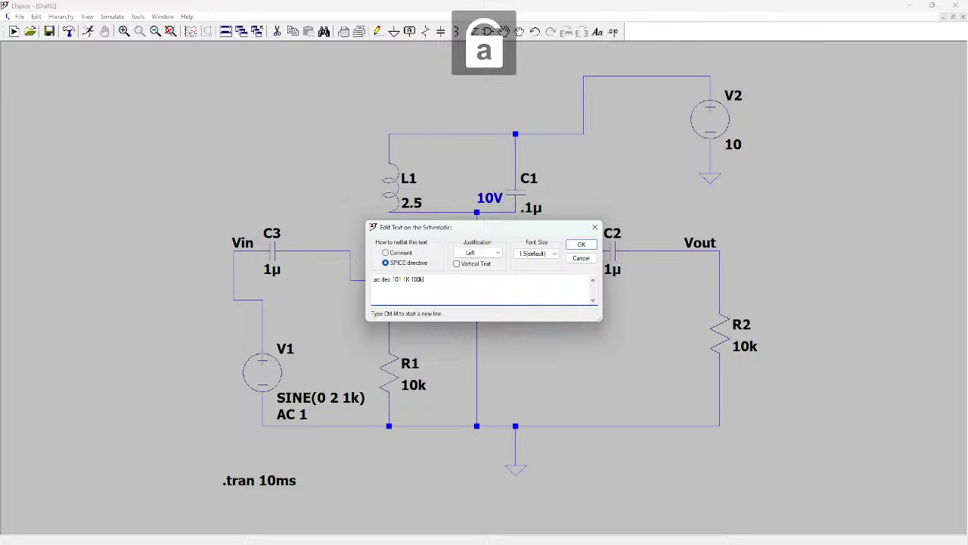
key(Caps_Lock)
key(BackSpace)
text(K)
key(Caps_Lock)
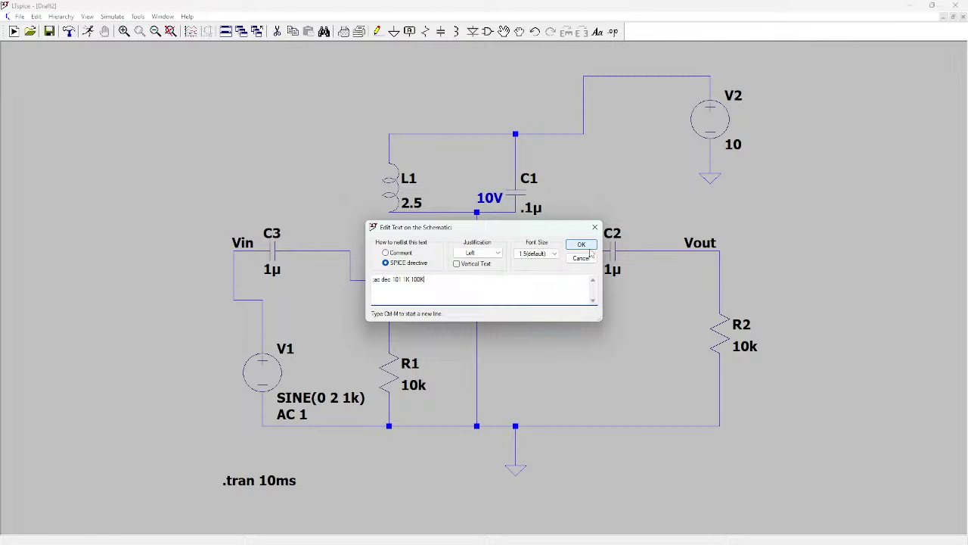
click(589, 249)
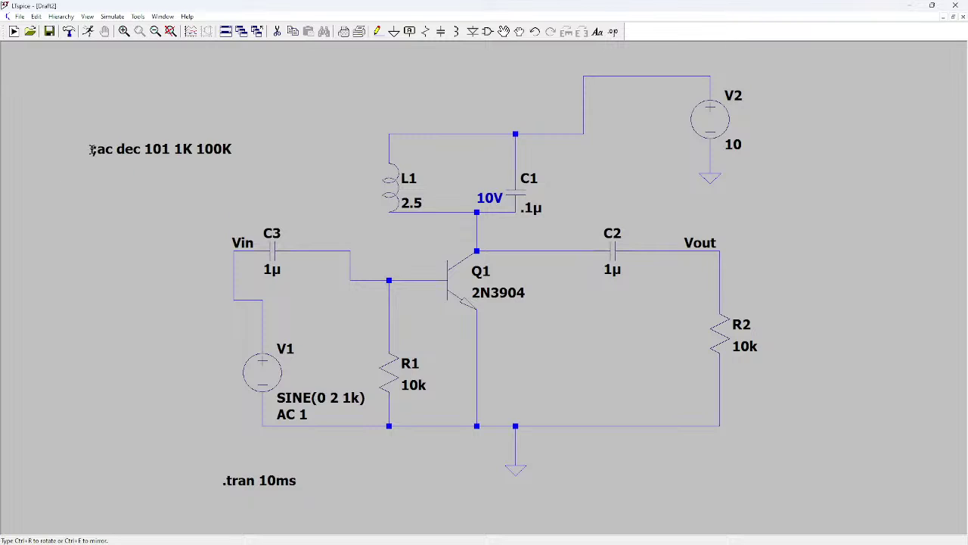
click(97, 159)
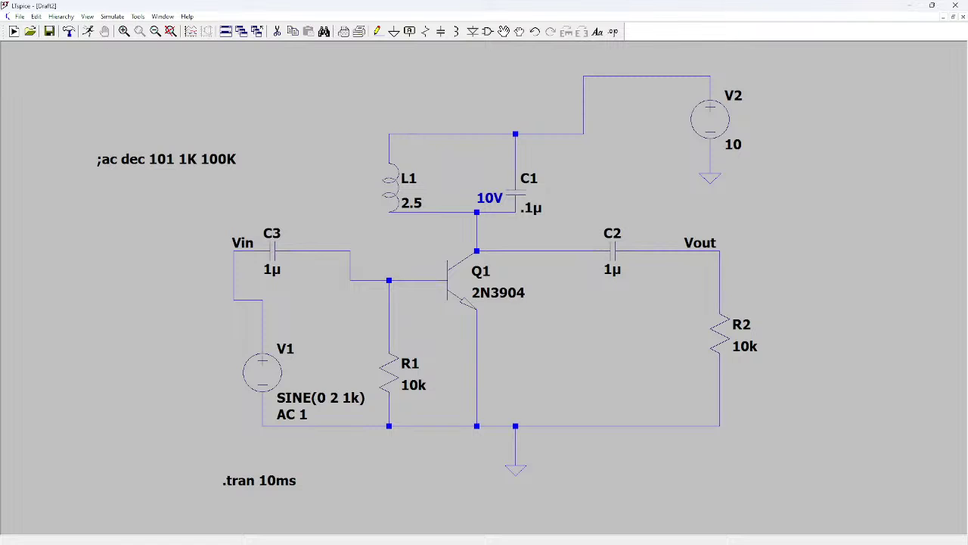
- Run the transient simulation and probe the Vin and Vout wires to plot both voltages
click(88, 31)
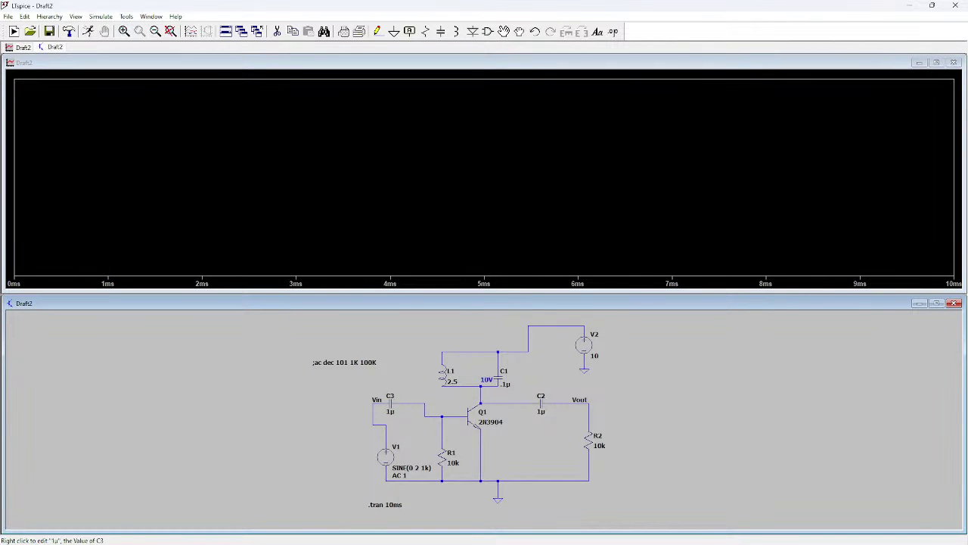
click(378, 405)
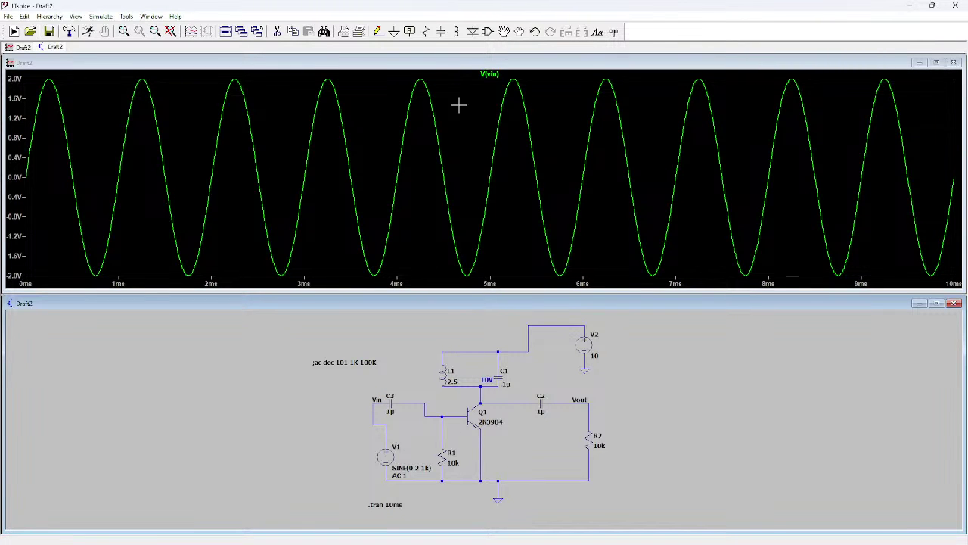
click(588, 403)
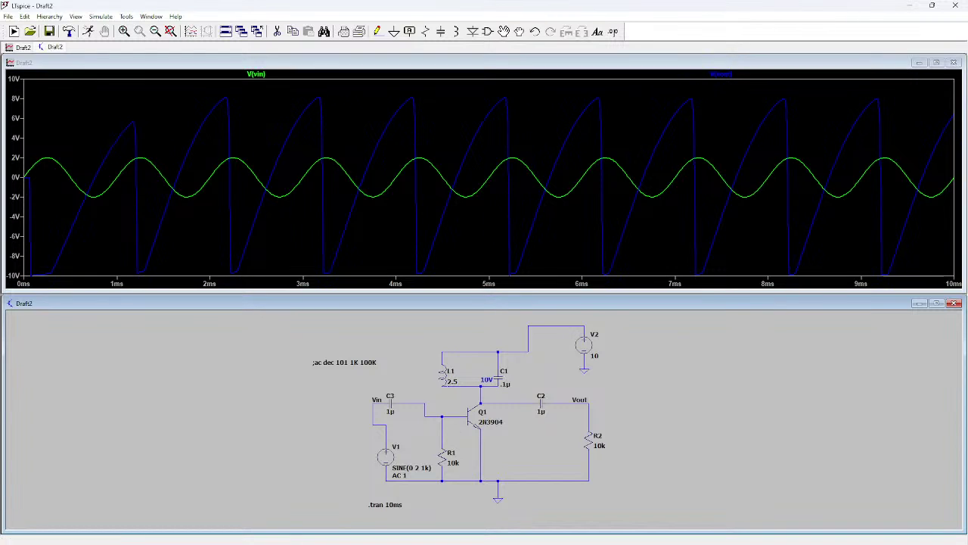
- Change L1's inductance to 2.5m and rerun the simulation
right_click(446, 375)
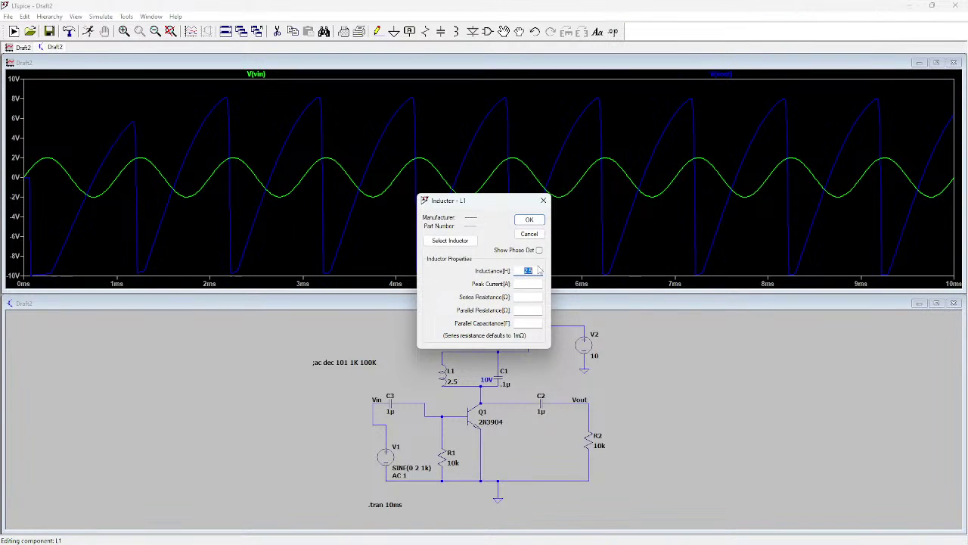
click(539, 270)
text(m)
click(530, 219)
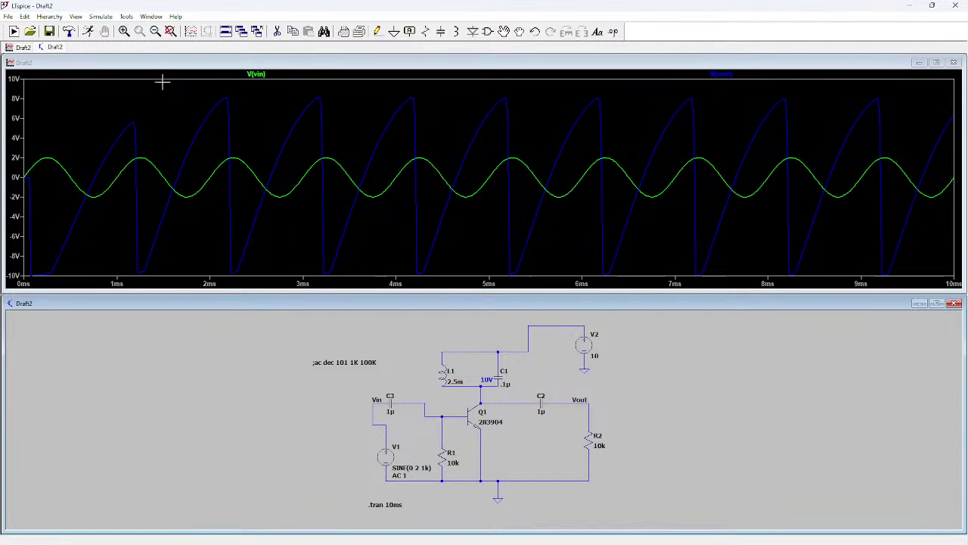
click(13, 31)
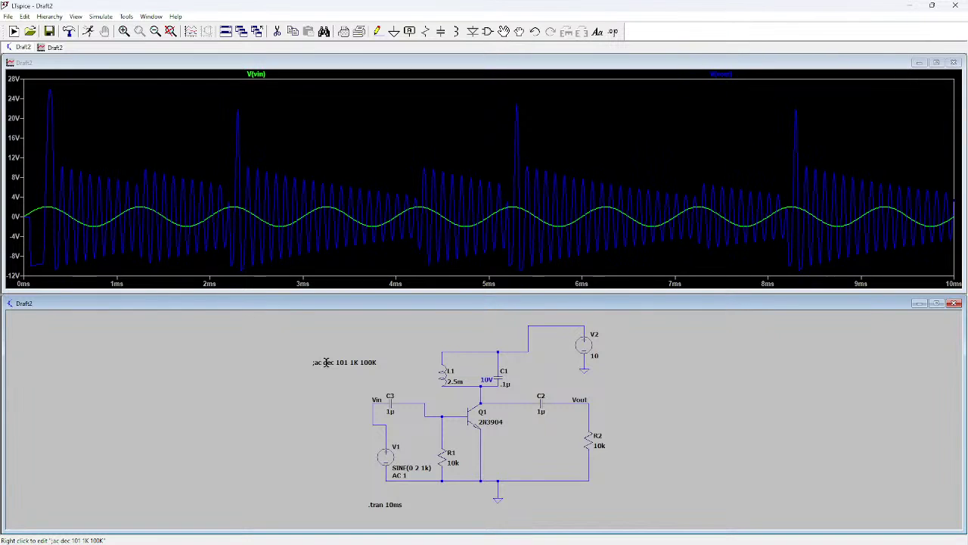
- Activate the AC sweep by changing ';ac' to '.ac dec 101 1K 100K'
right_click(325, 363)
click(375, 283)
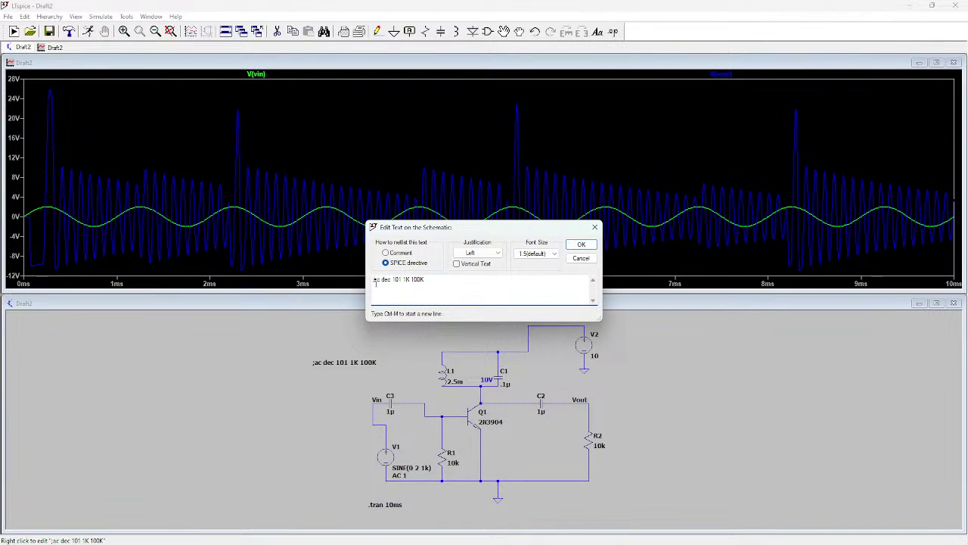
key(Delete)
text(.)
click(581, 244)
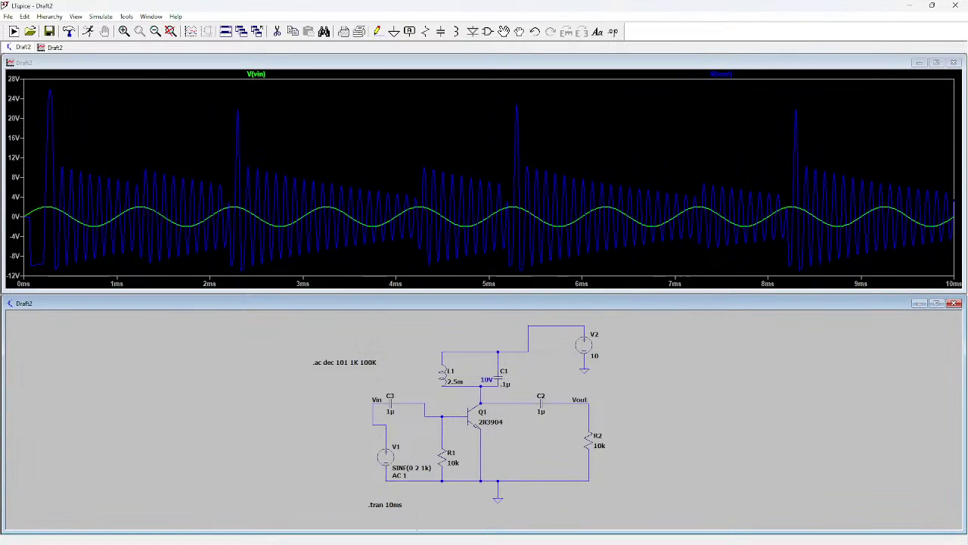
- Comment out the transient directive as ';tran 10ms'
right_click(385, 505)
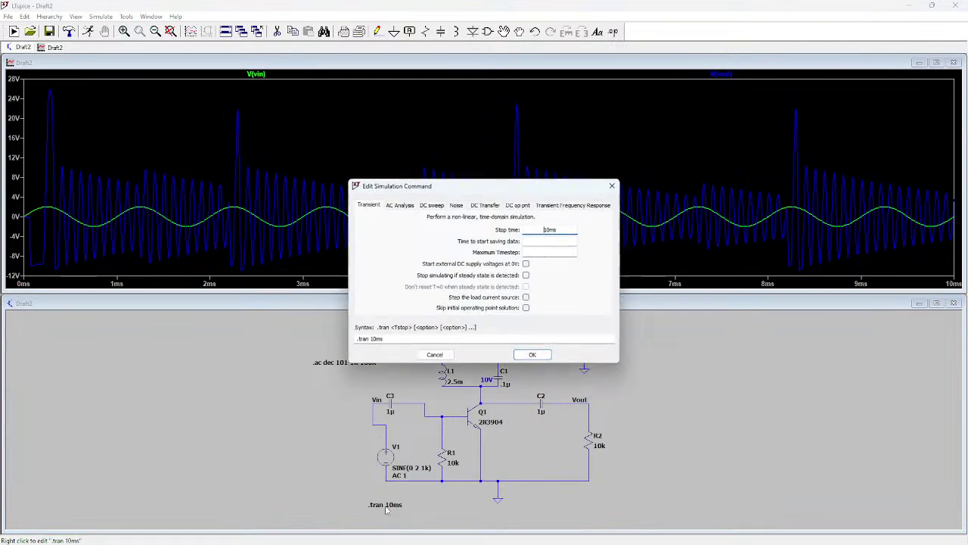
click(356, 340)
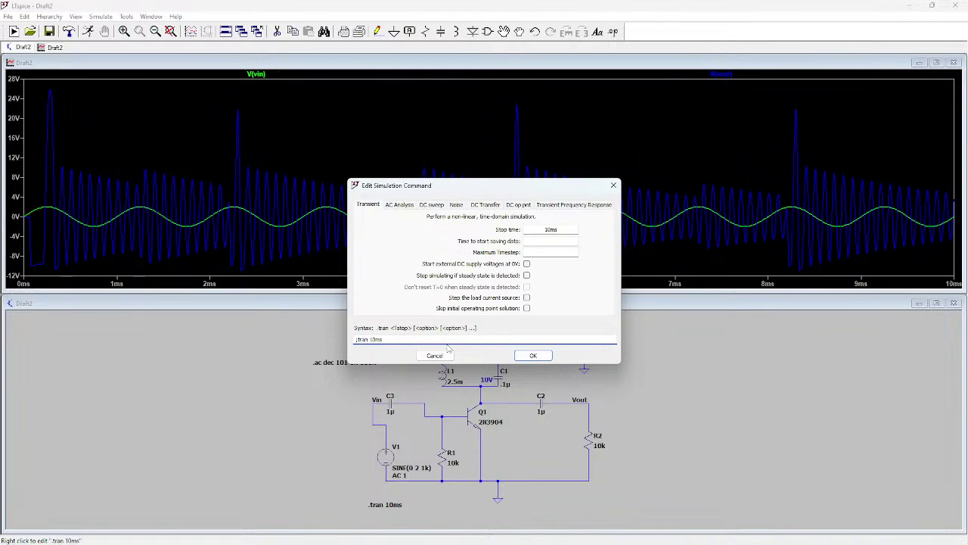
click(532, 357)
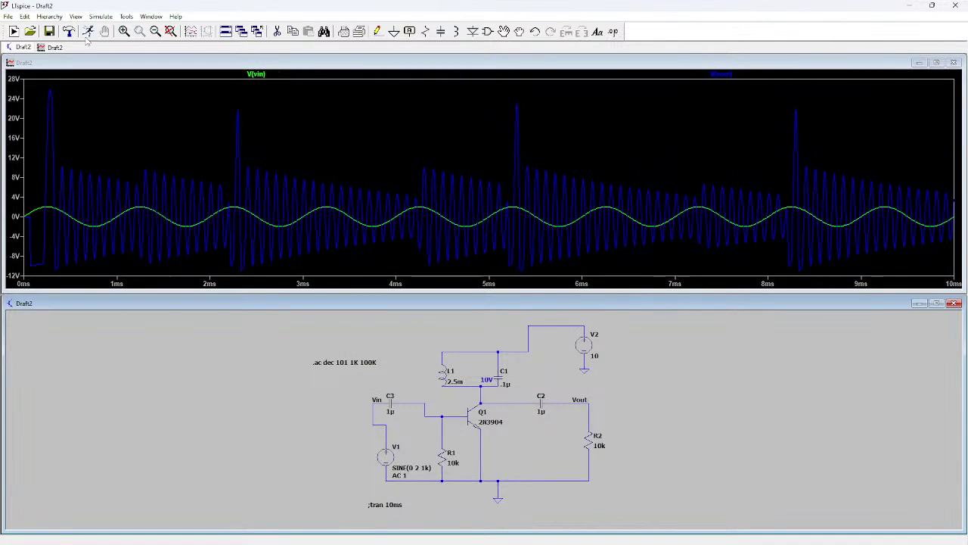
- Run the AC sweep to plot V(vout) from 1 kHz to 100 kHz
click(87, 38)
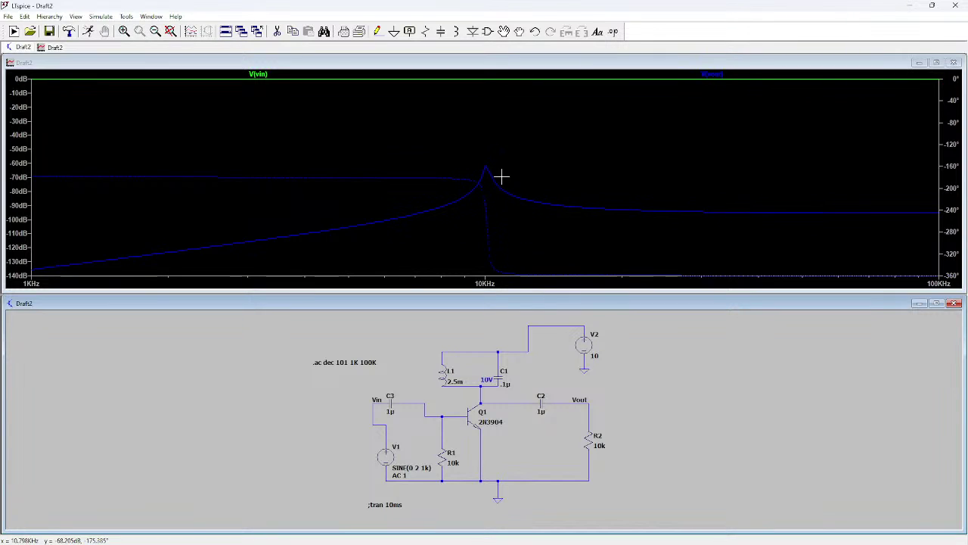